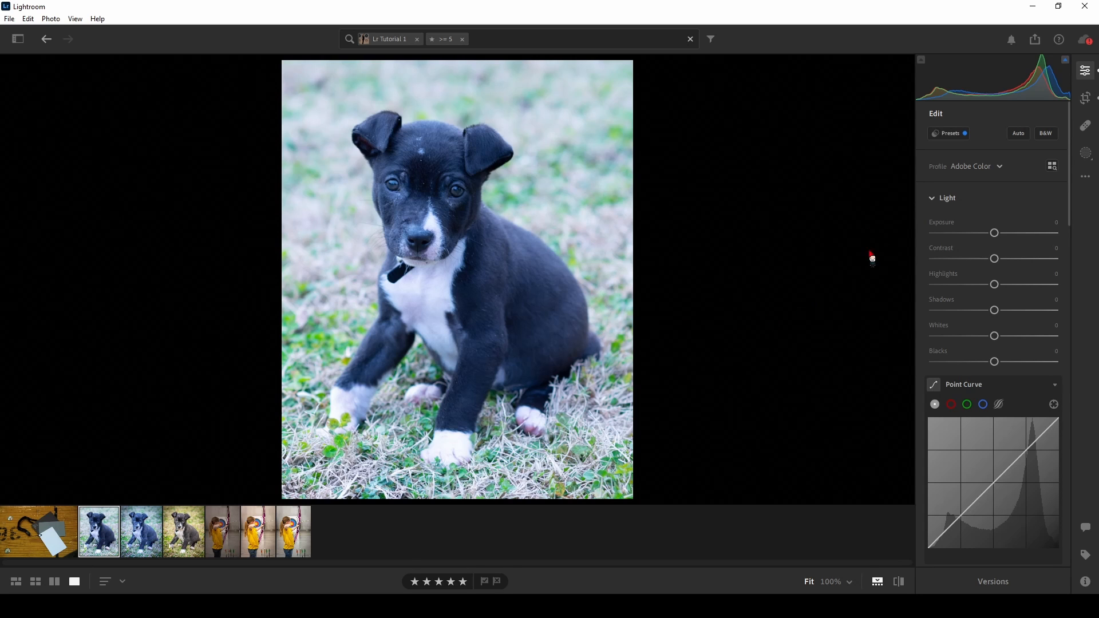
- Warm the second puppy photo's white balance manually, setting Temp to 5,074 and Tint to +1
scroll(1072, 186, "down", 5)
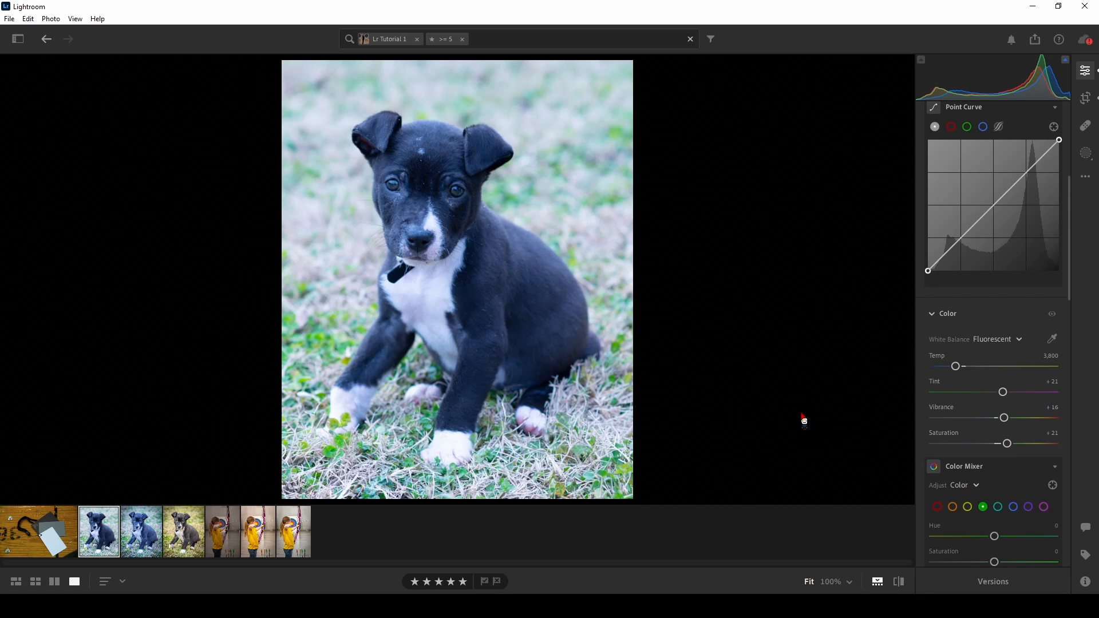
left_click(152, 525)
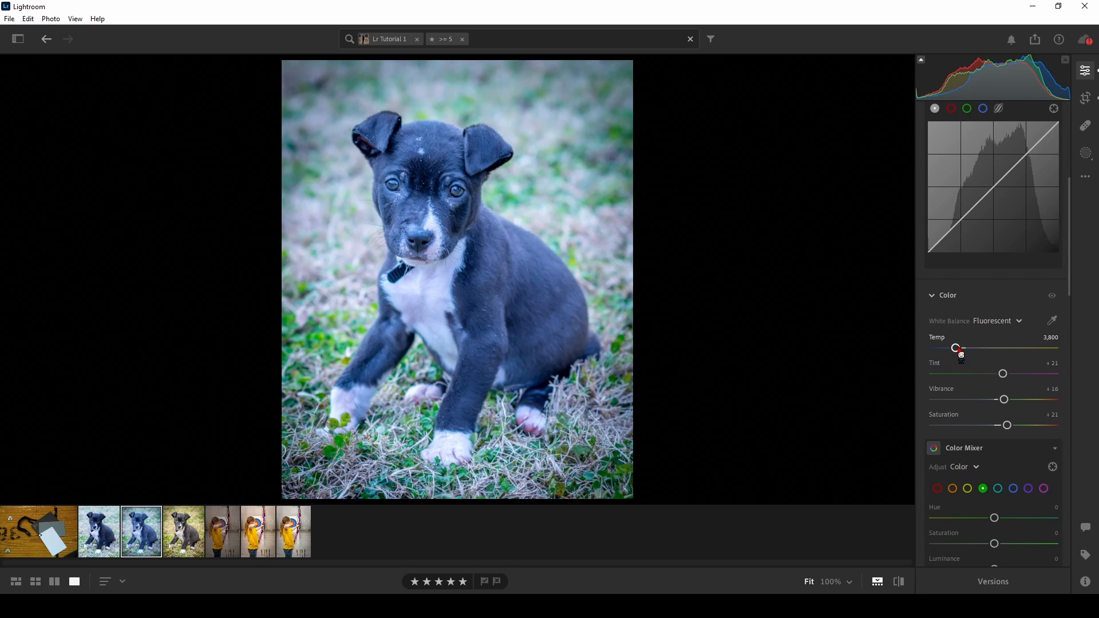
left_click_drag(961, 355, 1031, 356)
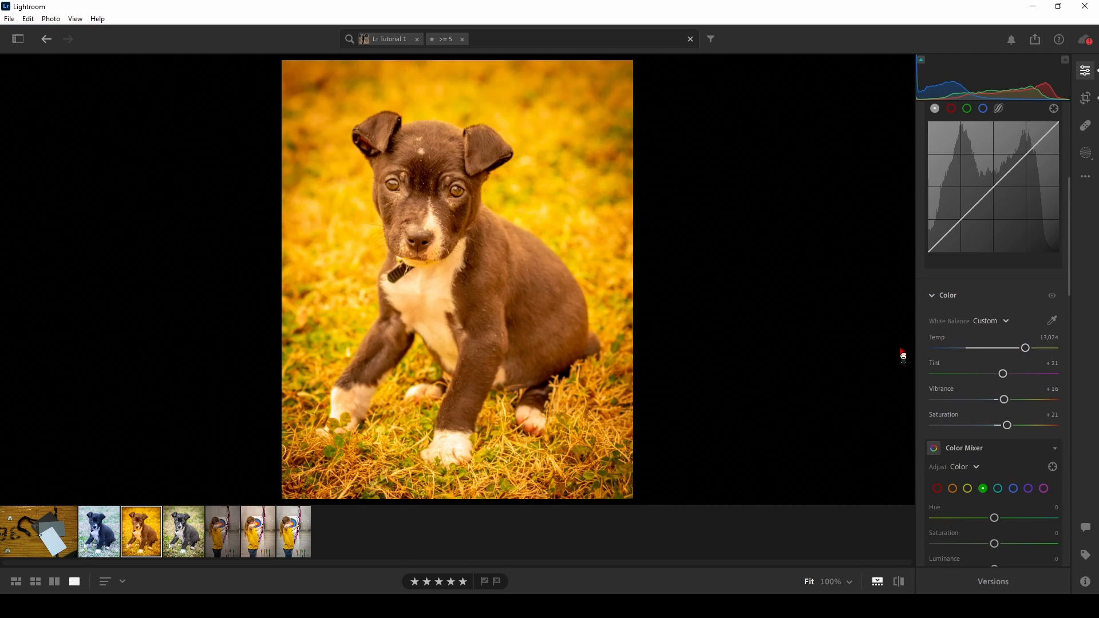
left_click_drag(1032, 358, 974, 356)
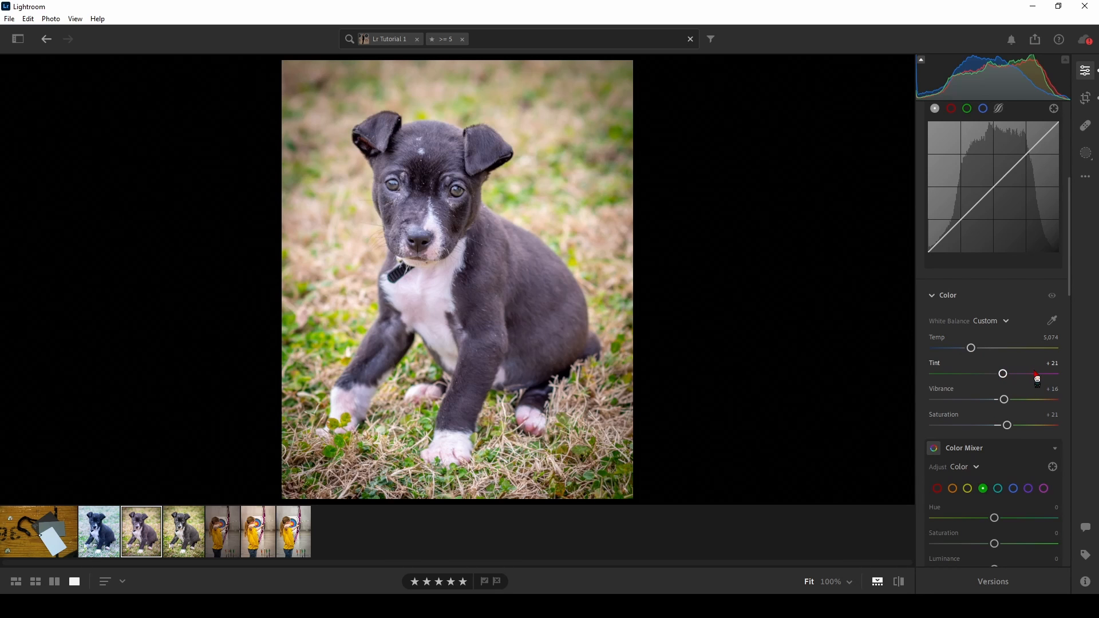
mouse_move(1003, 373)
left_mouse_down()
mouse_move(927, 387)
mouse_move(935, 373)
mouse_move(1053, 376)
mouse_move(990, 378)
mouse_move(1002, 385)
left_mouse_up()
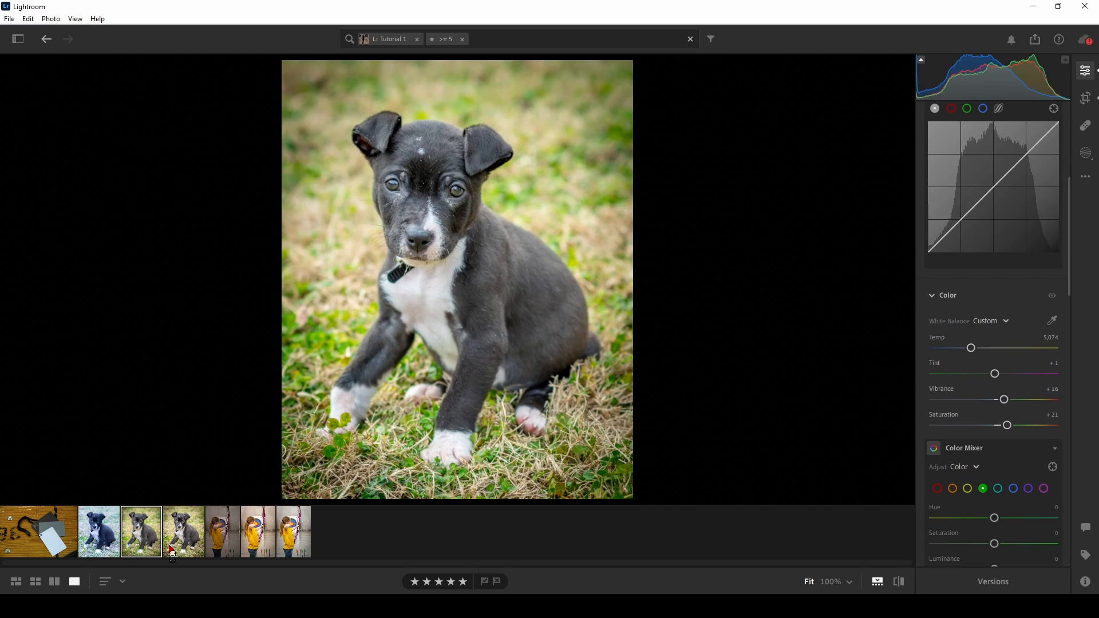
- Compare the corrected second puppy photo with the first puppy photo, and reset its white balance to Fluorescent
left_click(117, 538)
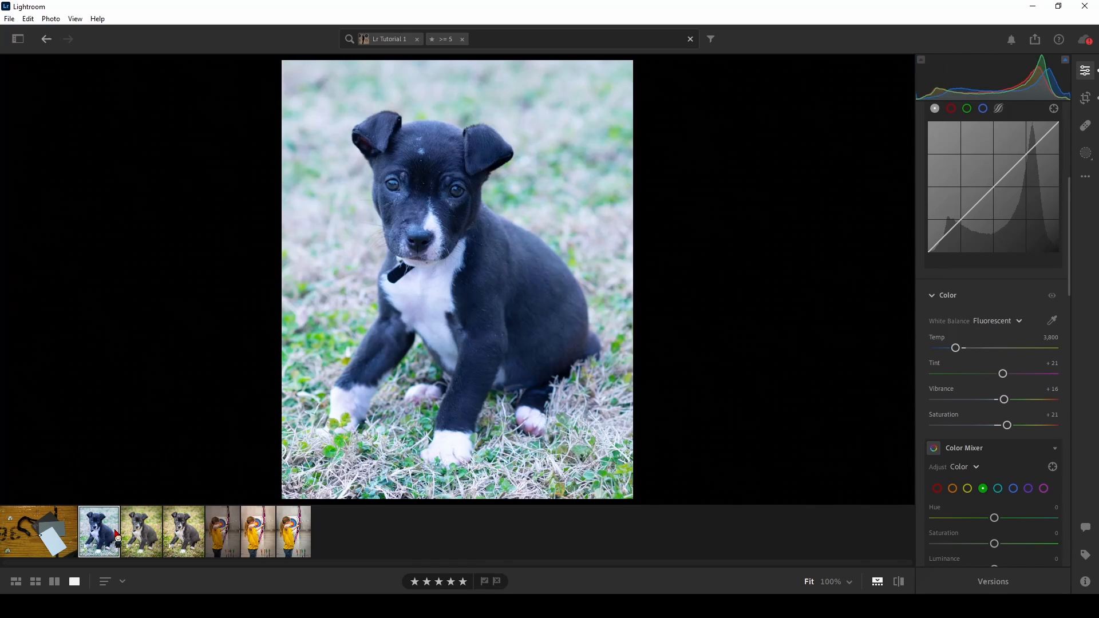
left_click(149, 548)
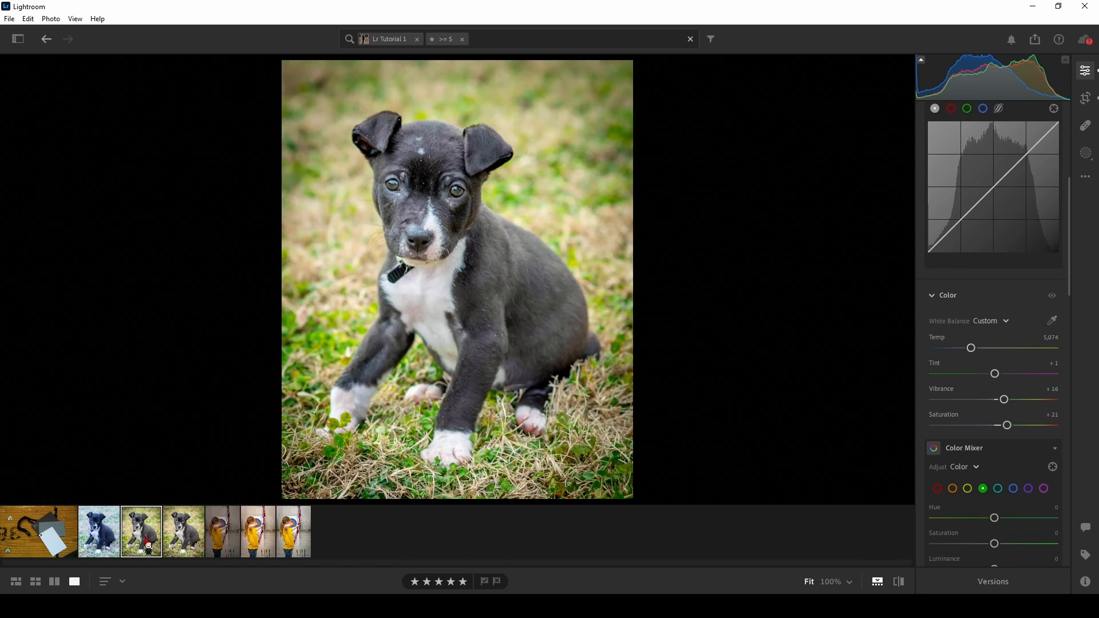
left_click(985, 322)
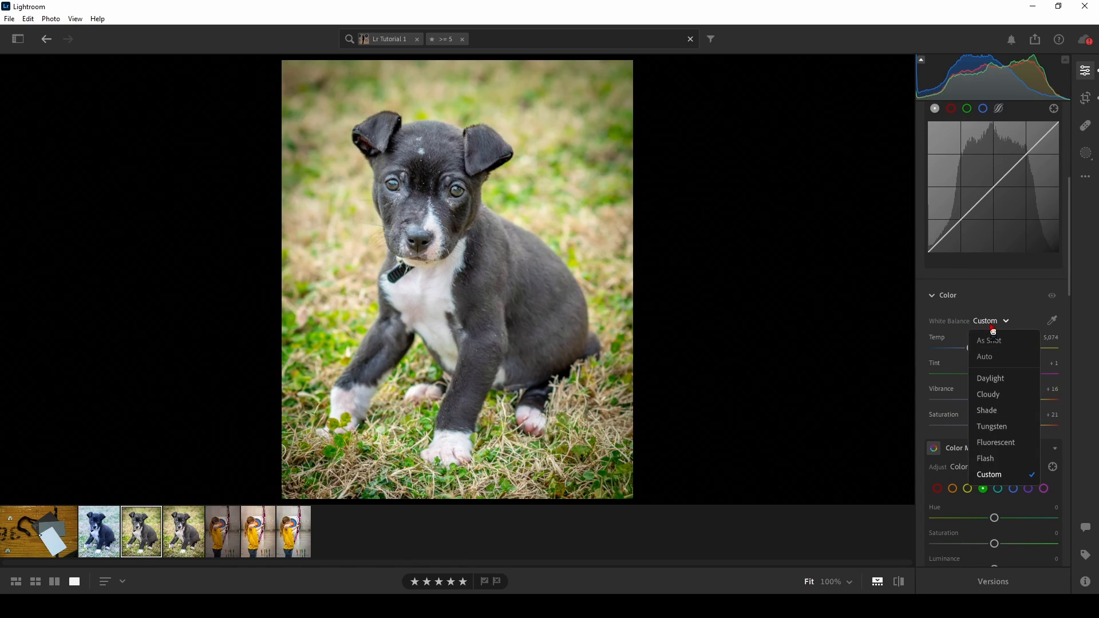
left_click(995, 444)
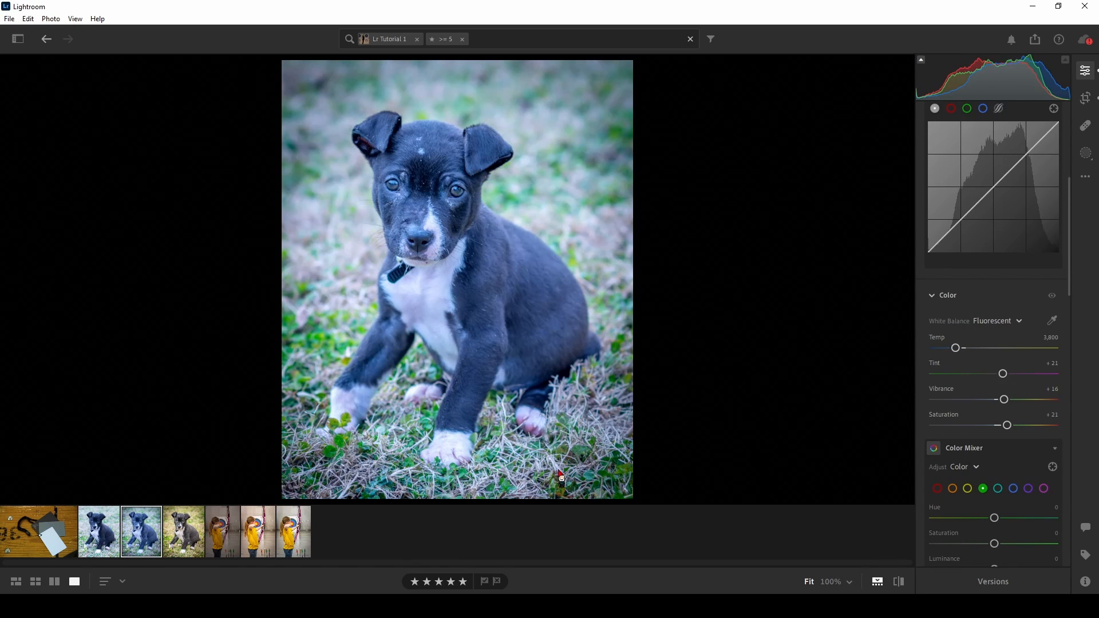
- Neutralise the brightened second archery photo's white balance by sampling the white area of the target with the White Balance Selector
left_click(174, 535)
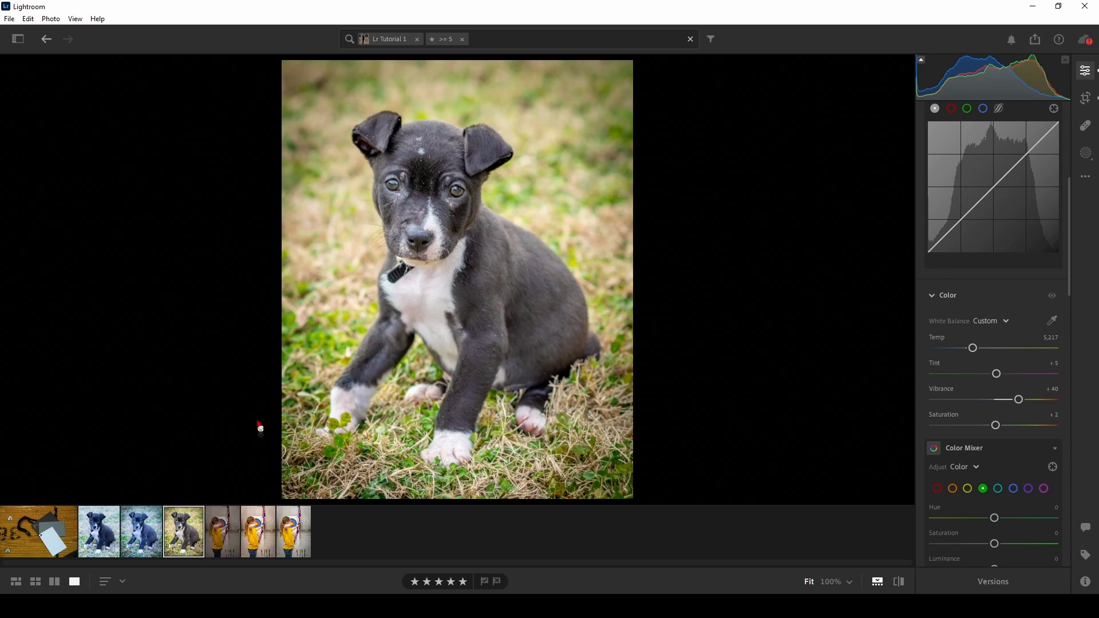
left_click(223, 549)
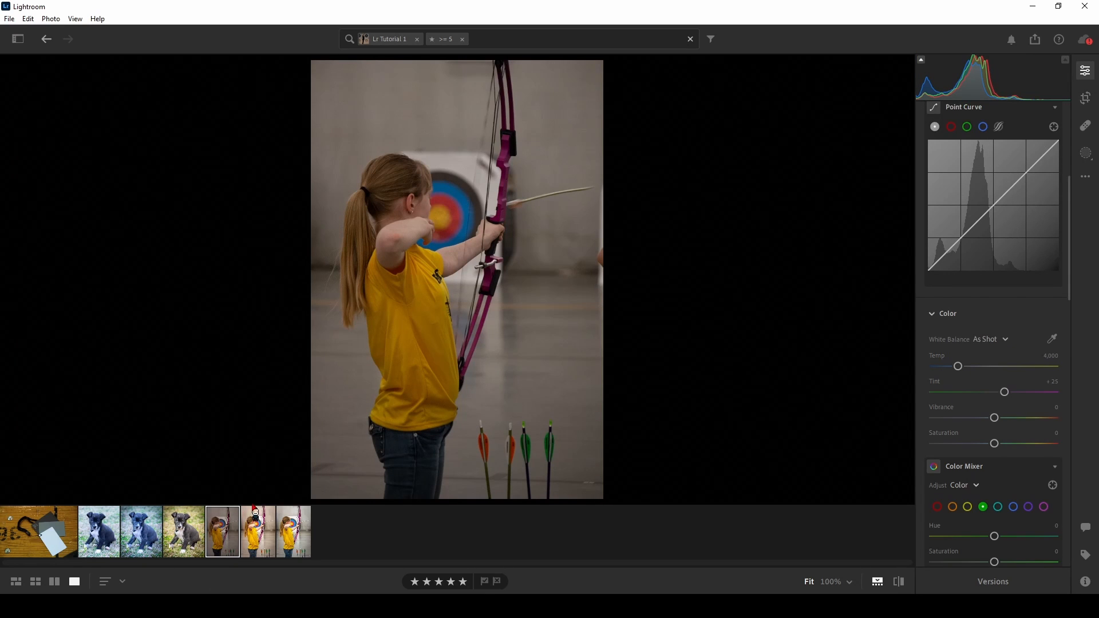
left_click(253, 532)
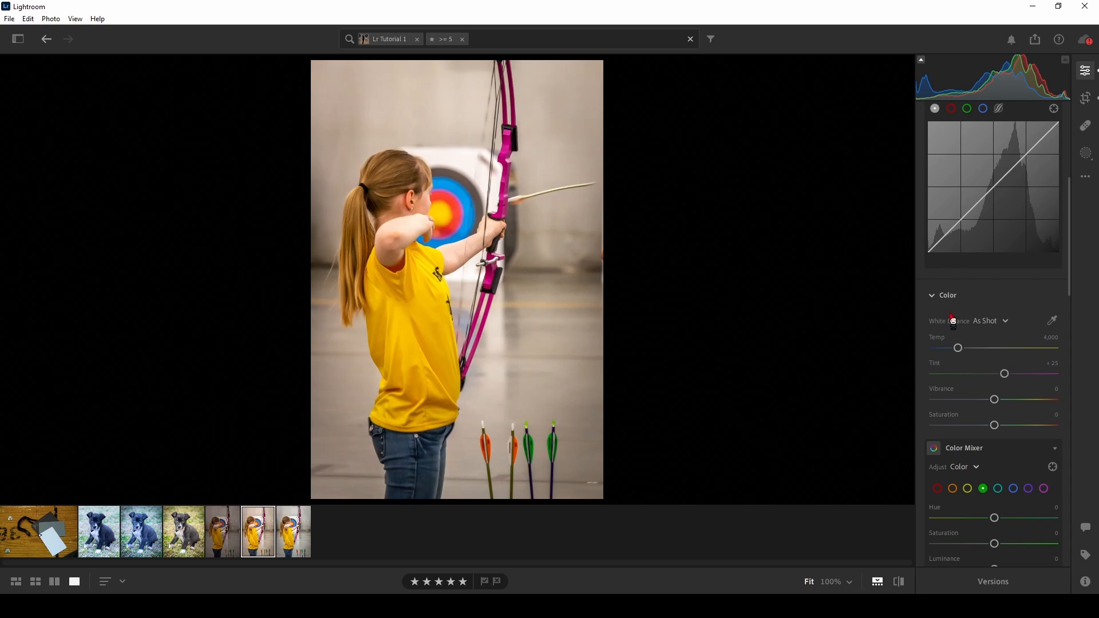
left_click(1044, 325)
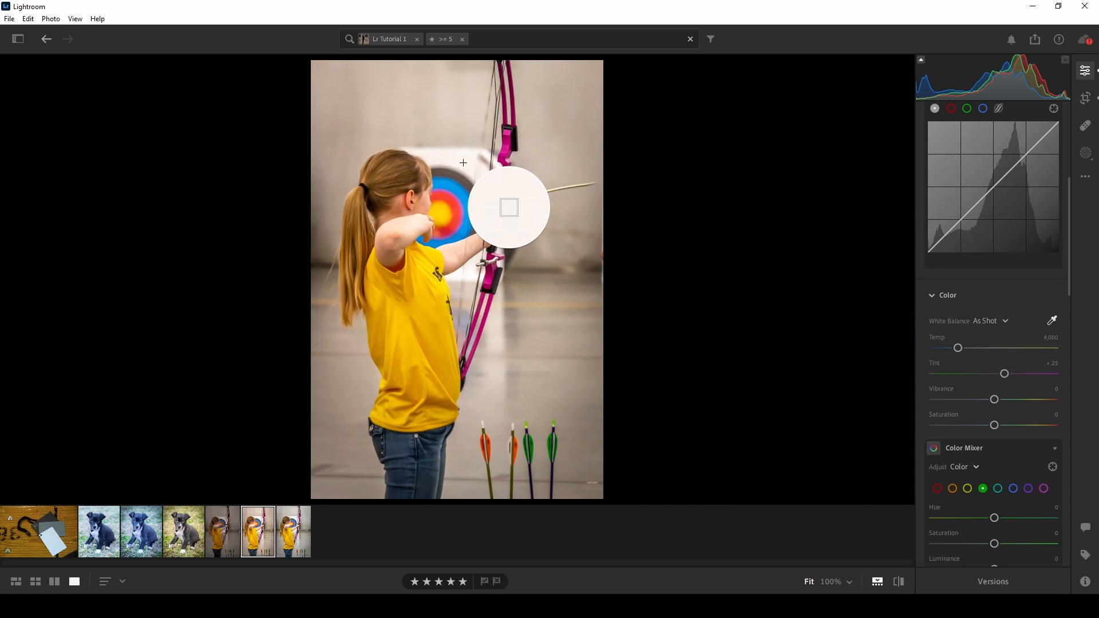
left_click(463, 162)
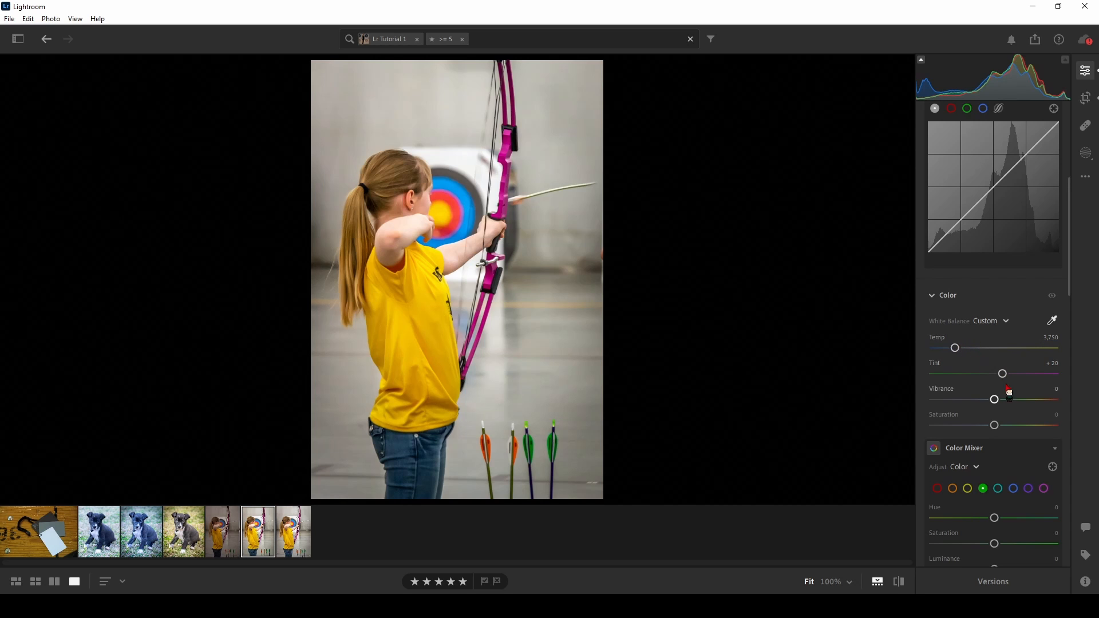
- Correct the second puppy photo with the White Balance Selector, sampling its dark fur, white chest and face, and finishing on the white front paw
key("w")
left_click(113, 547)
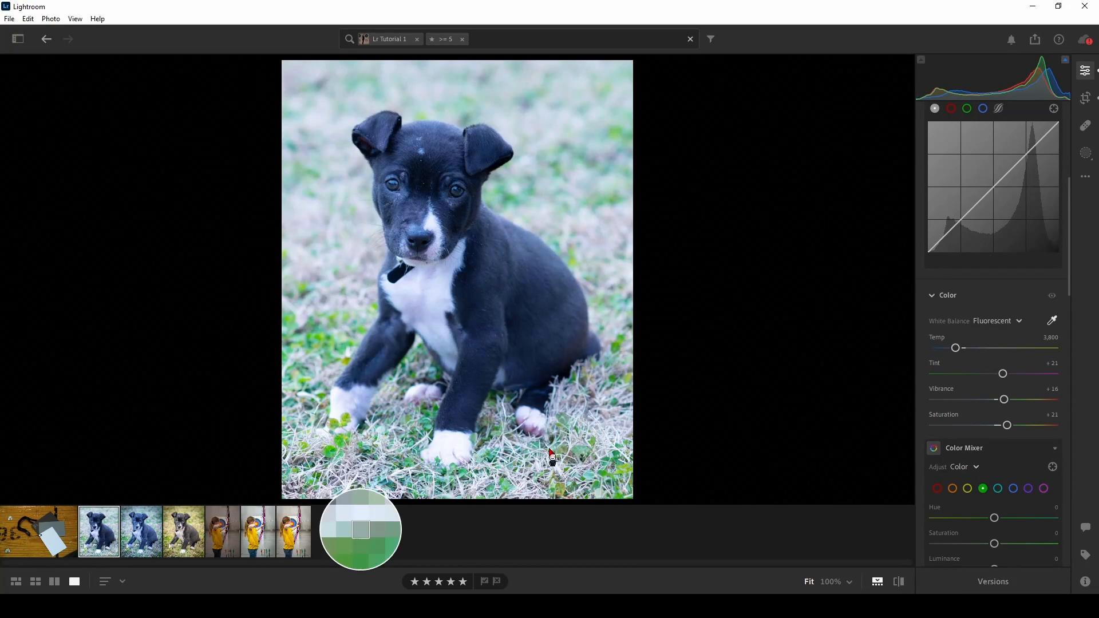
left_click(142, 532)
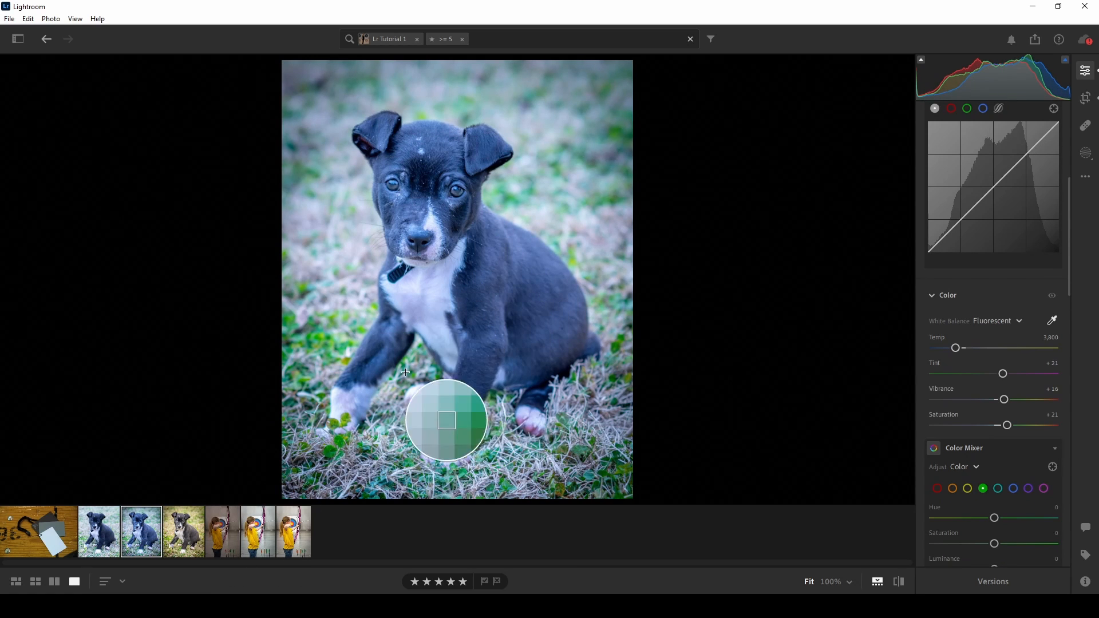
left_click(1052, 321)
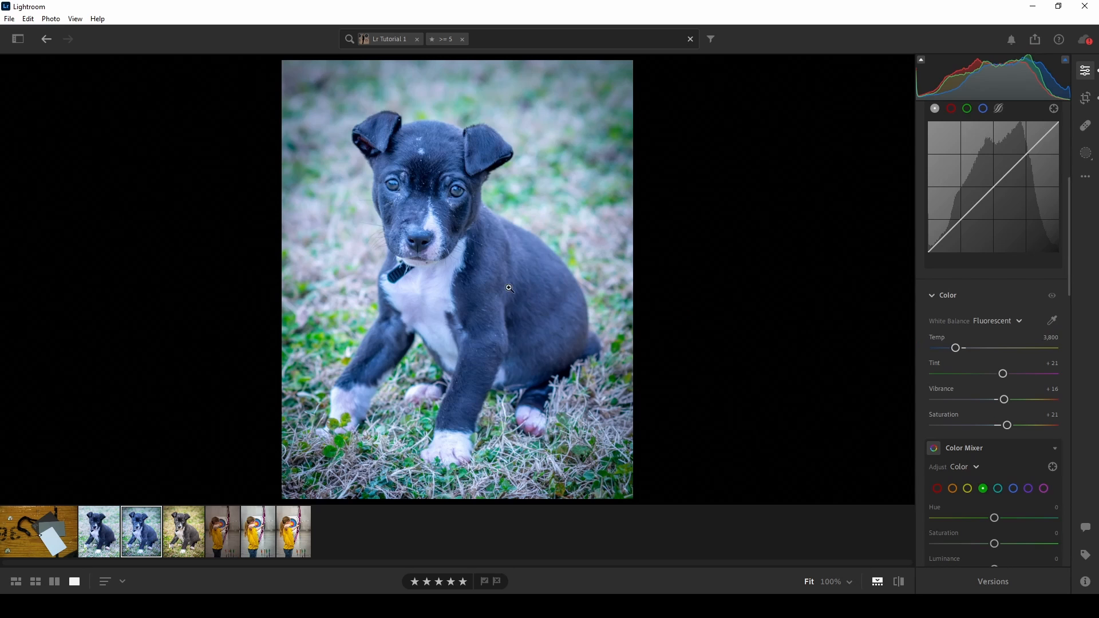
left_click(1052, 320)
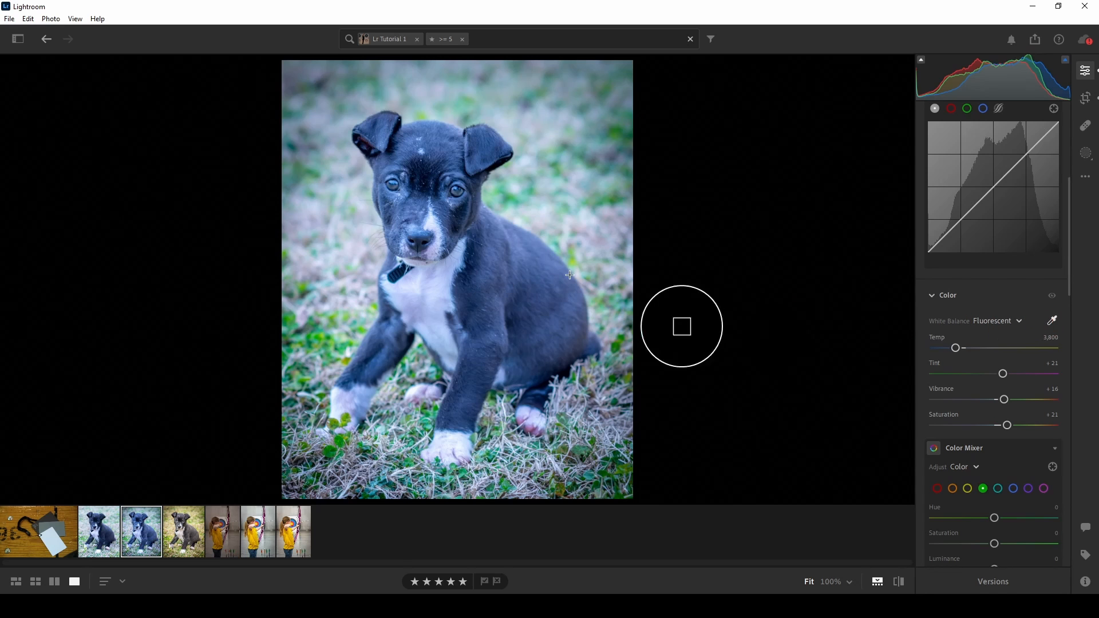
left_click(473, 280)
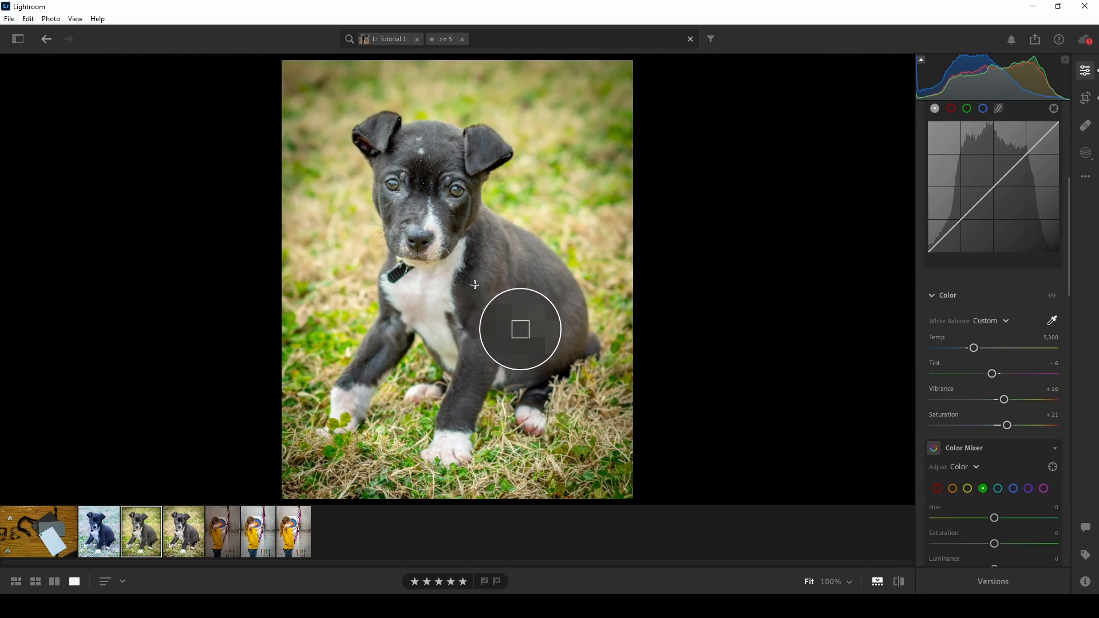
left_click(438, 283)
left_click(432, 226)
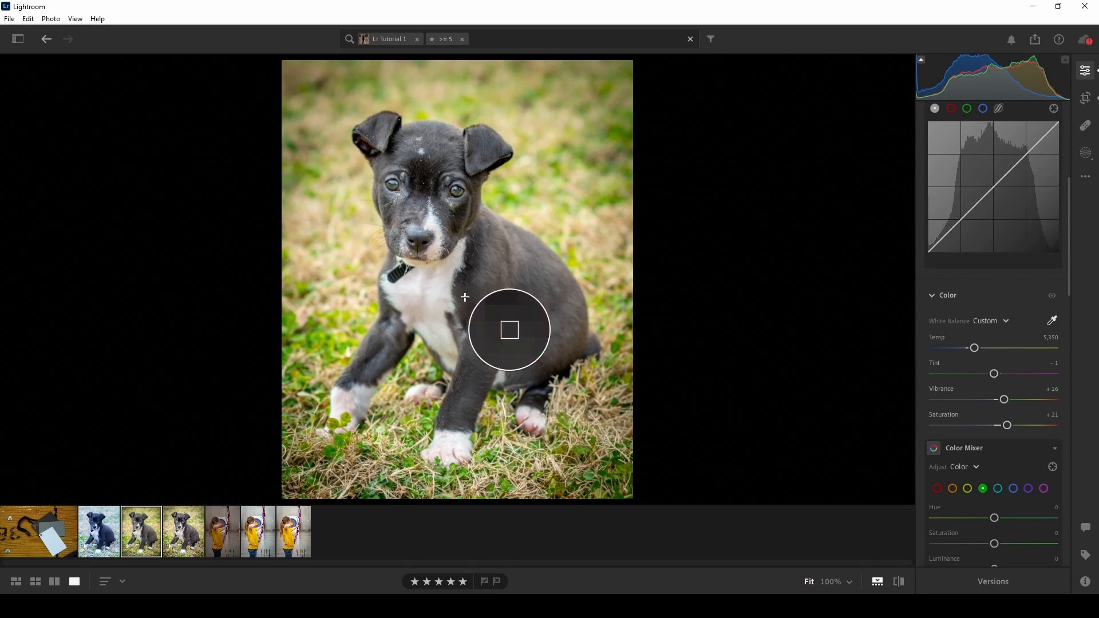
left_click(448, 437)
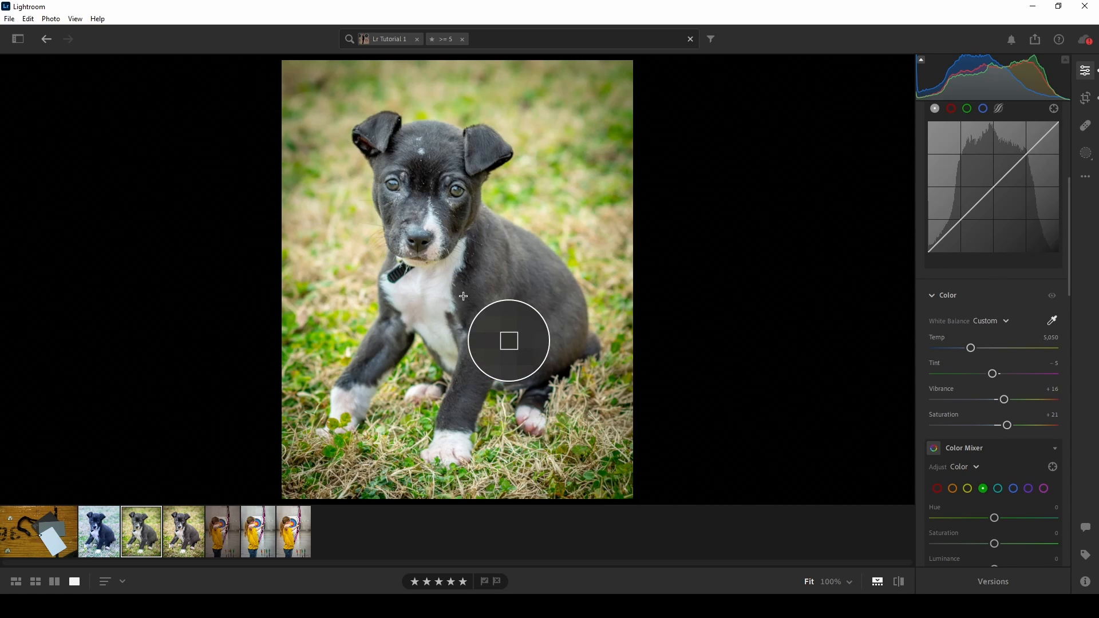
- Compare the resampled second puppy photo with the third puppy photo, and view the last archery photo
left_click(183, 531)
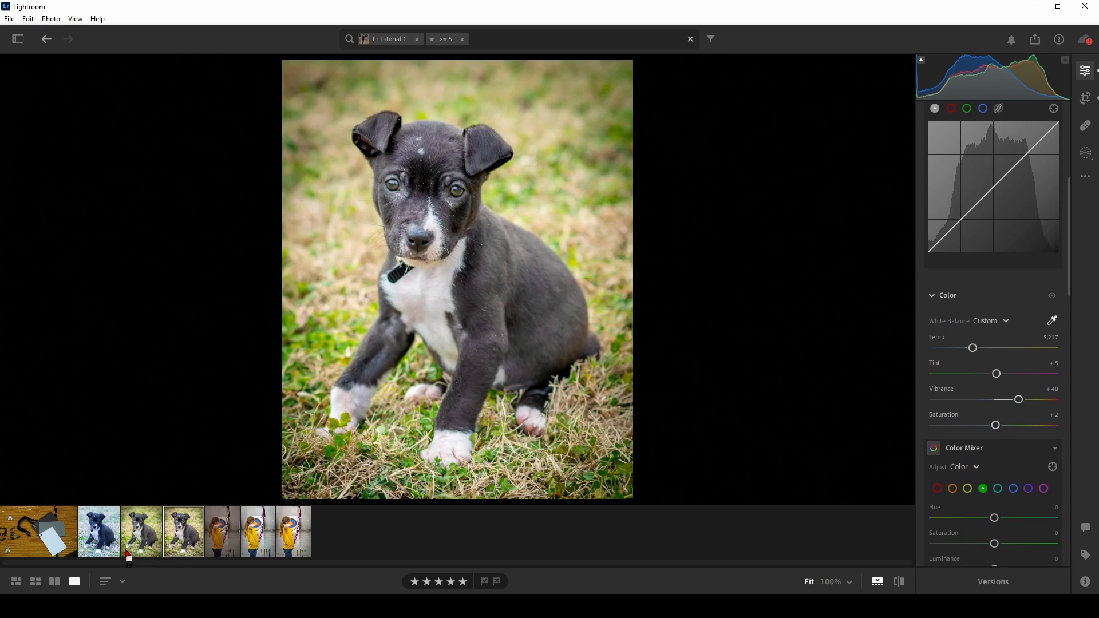
left_click(145, 527)
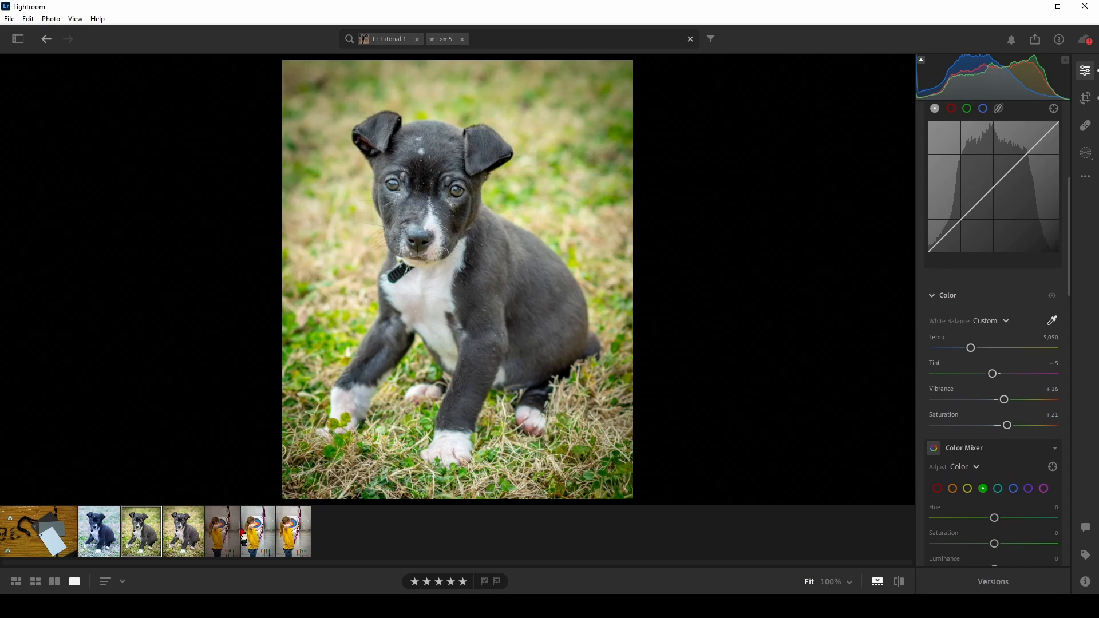
left_click(291, 531)
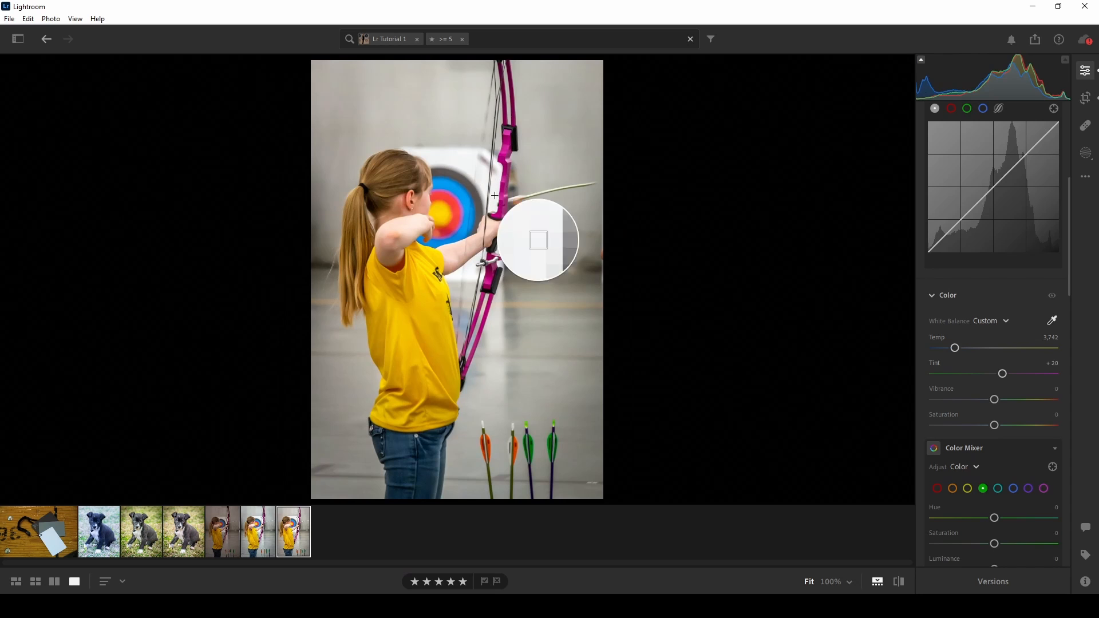
- Set the calibration card photo's white balance by sampling the grey card, the white card and finally the black card
left_click(59, 544)
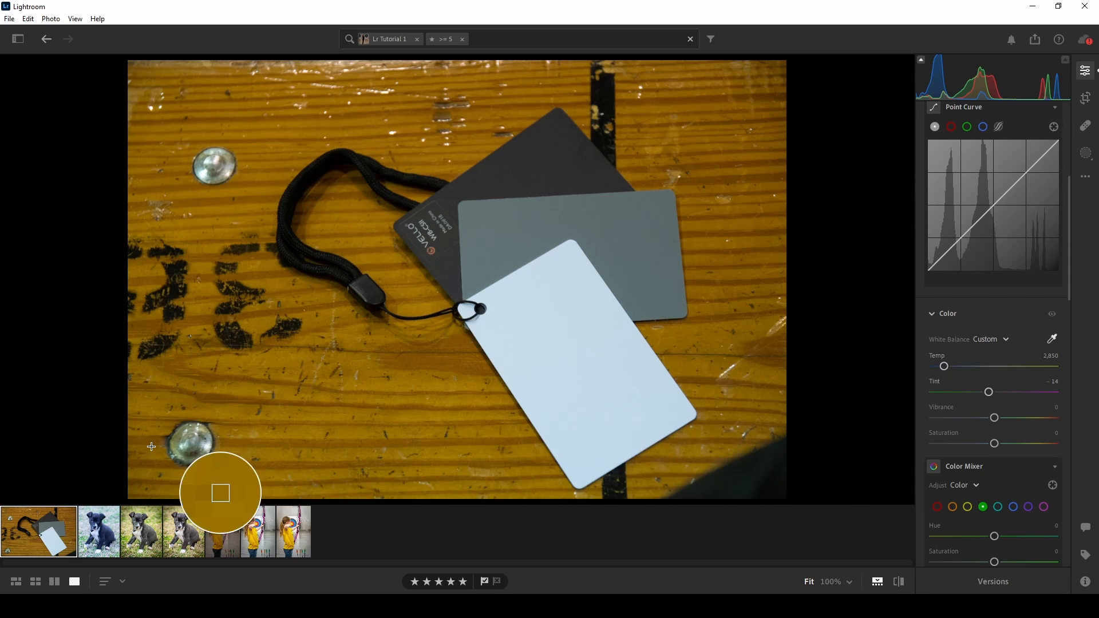
left_click(534, 221)
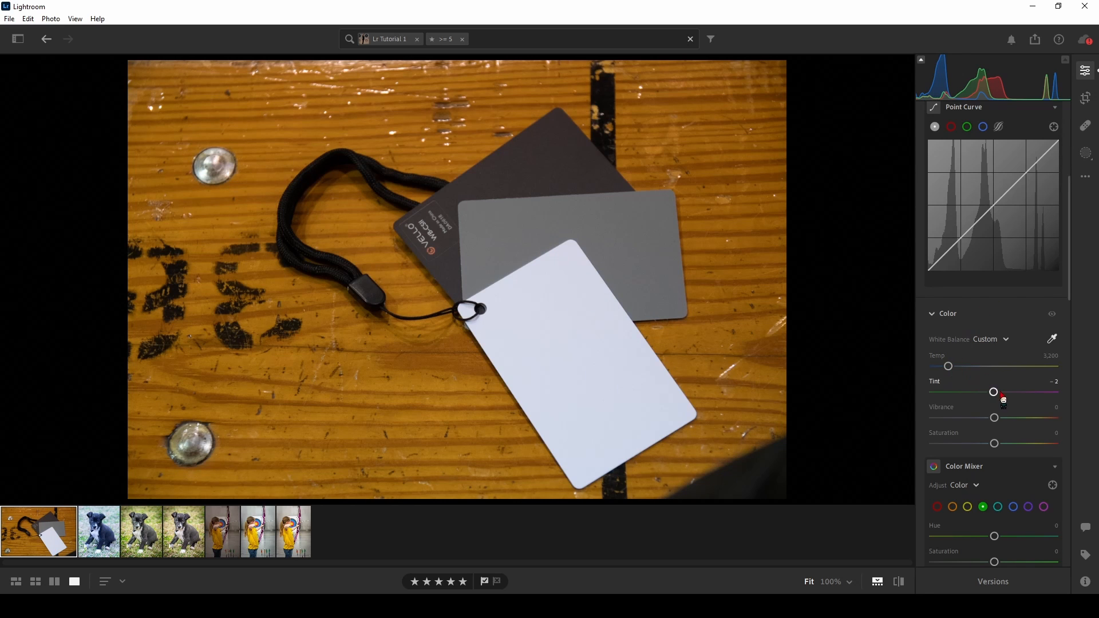
left_click(511, 316)
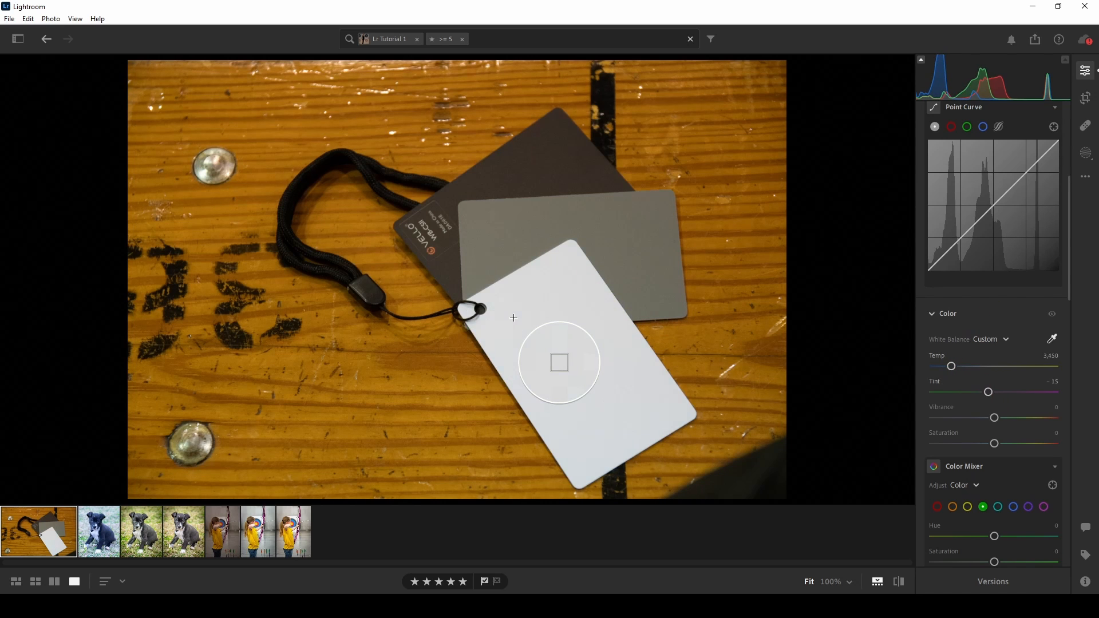
left_click(542, 177)
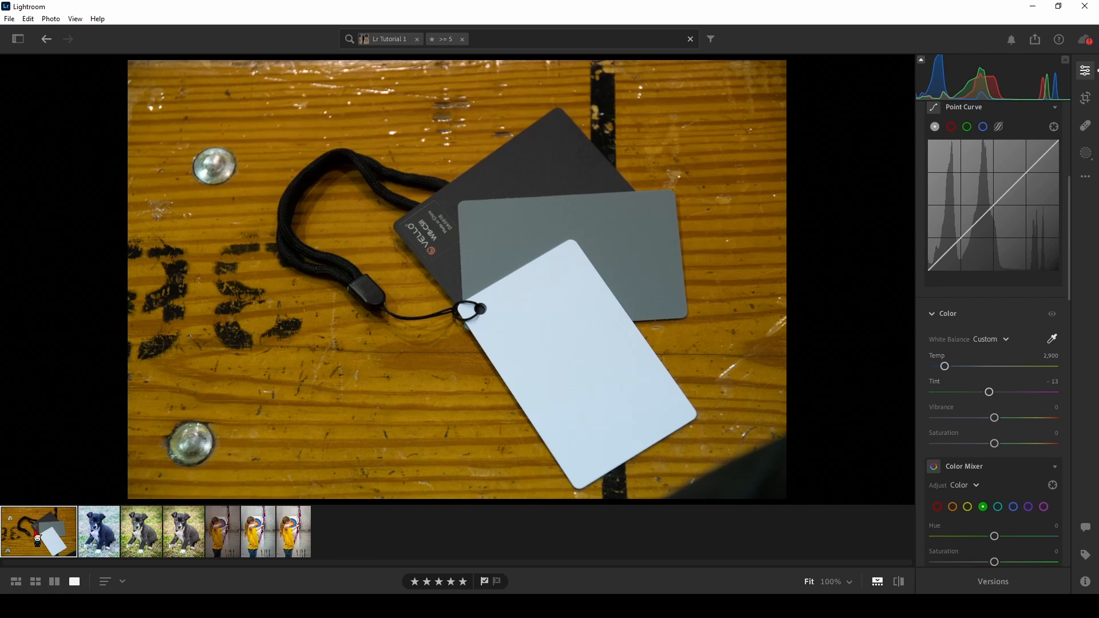
- Copy only the Color settings of the calibration card photo, excluding Profile, Light, Effects, Detail and Optics
key("ctrl+c")
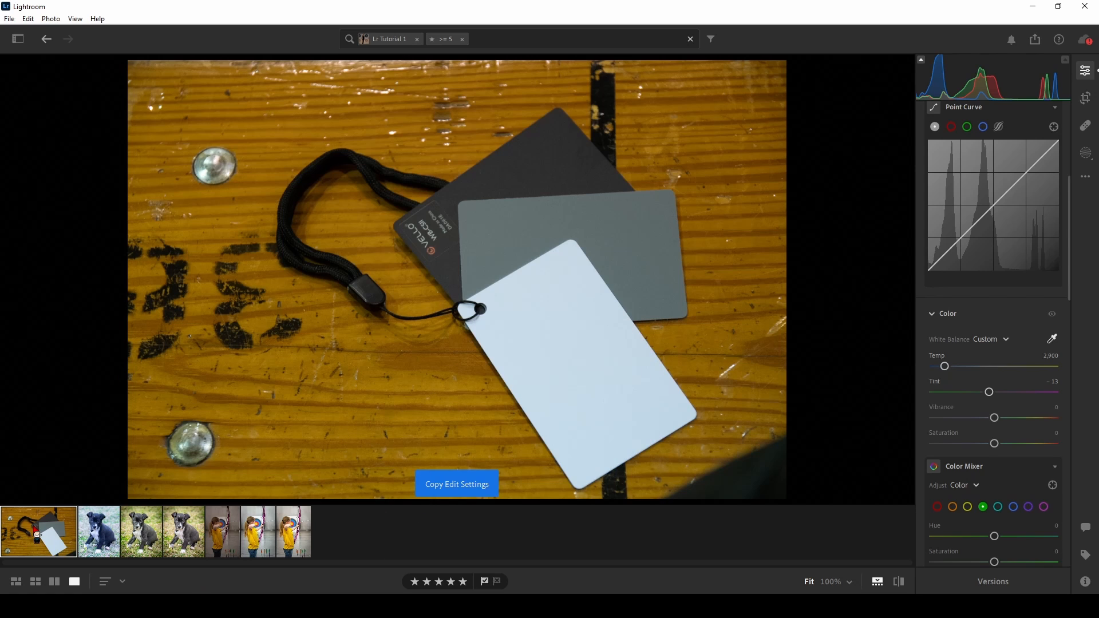
key("ctrl+shift+c")
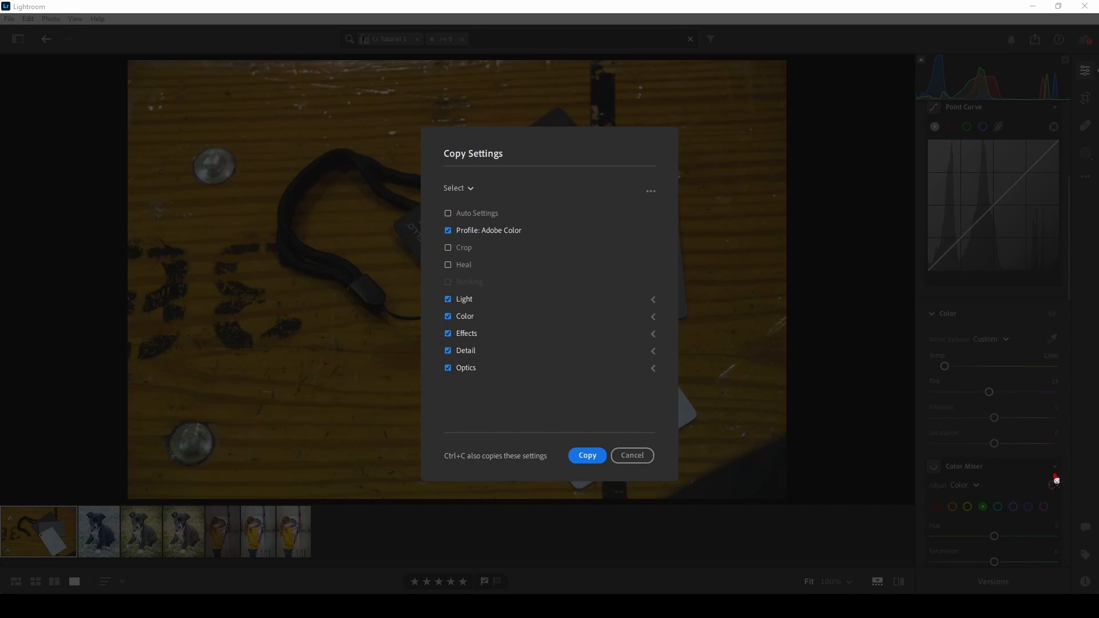
left_click(448, 368)
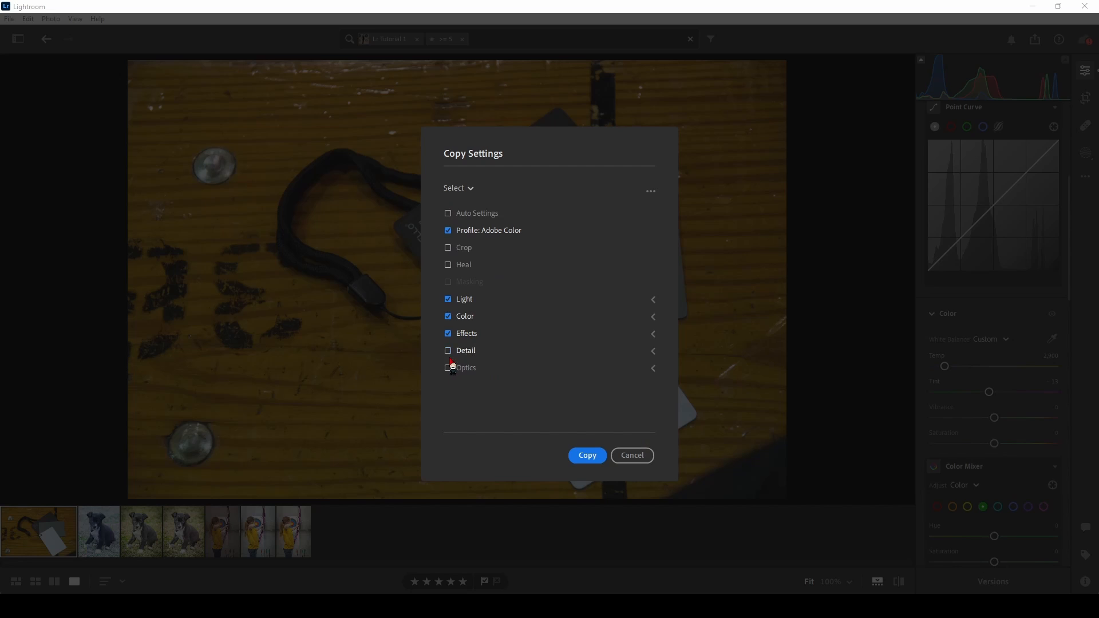
left_click(448, 351)
left_click(448, 333)
left_click(449, 300)
left_click(449, 230)
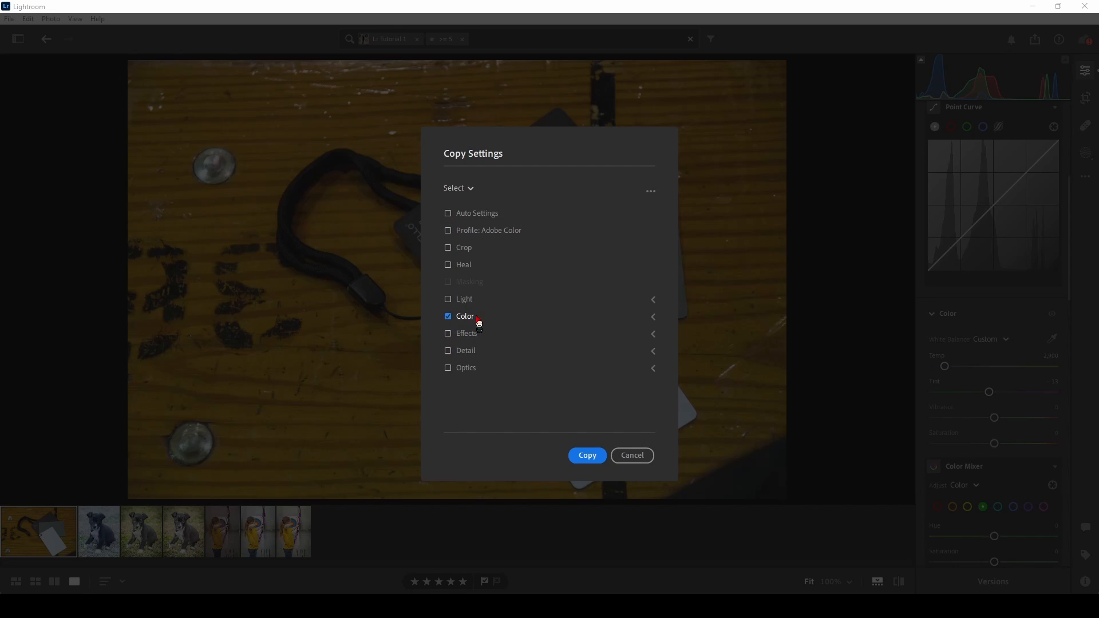
left_click(588, 455)
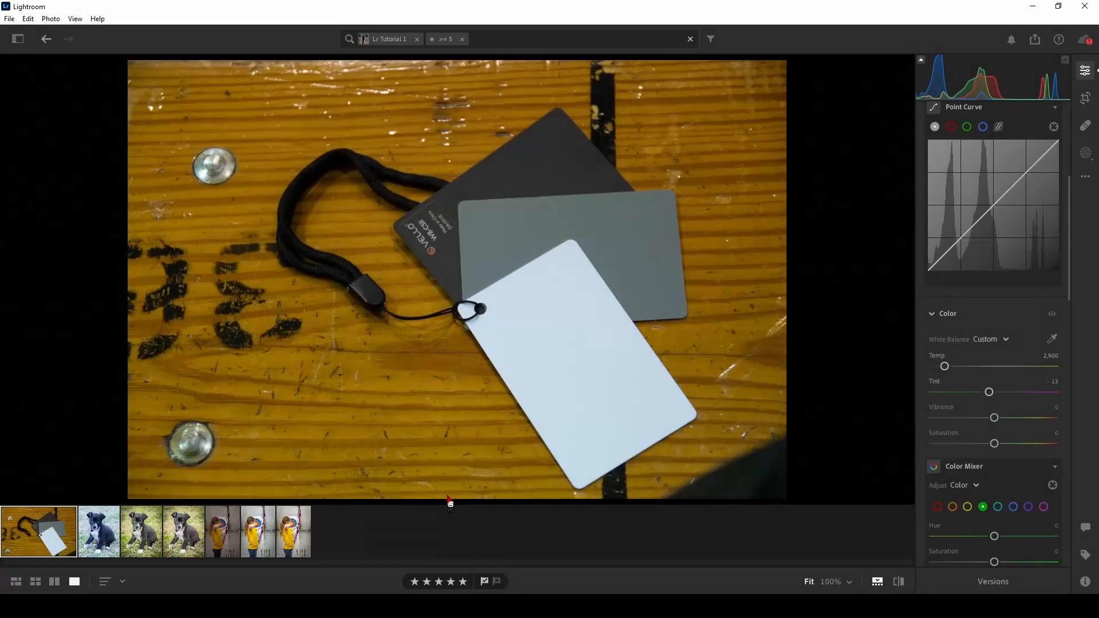
- Try to paste the calibration card photo's copied Color settings onto all three archery photos
left_click(229, 541)
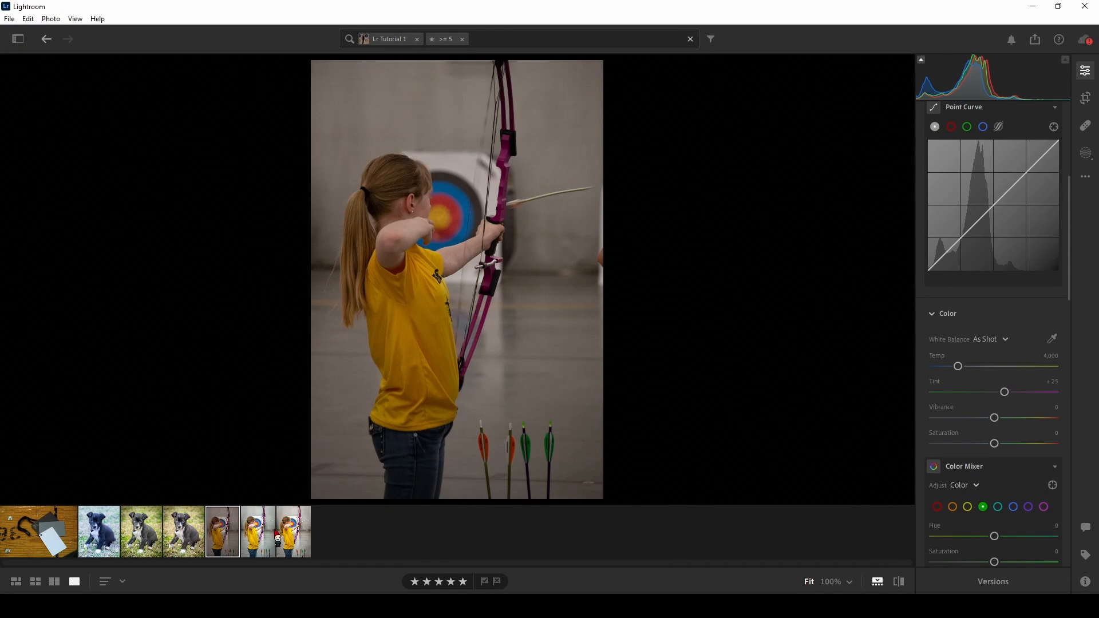
left_click(289, 530, "shift")
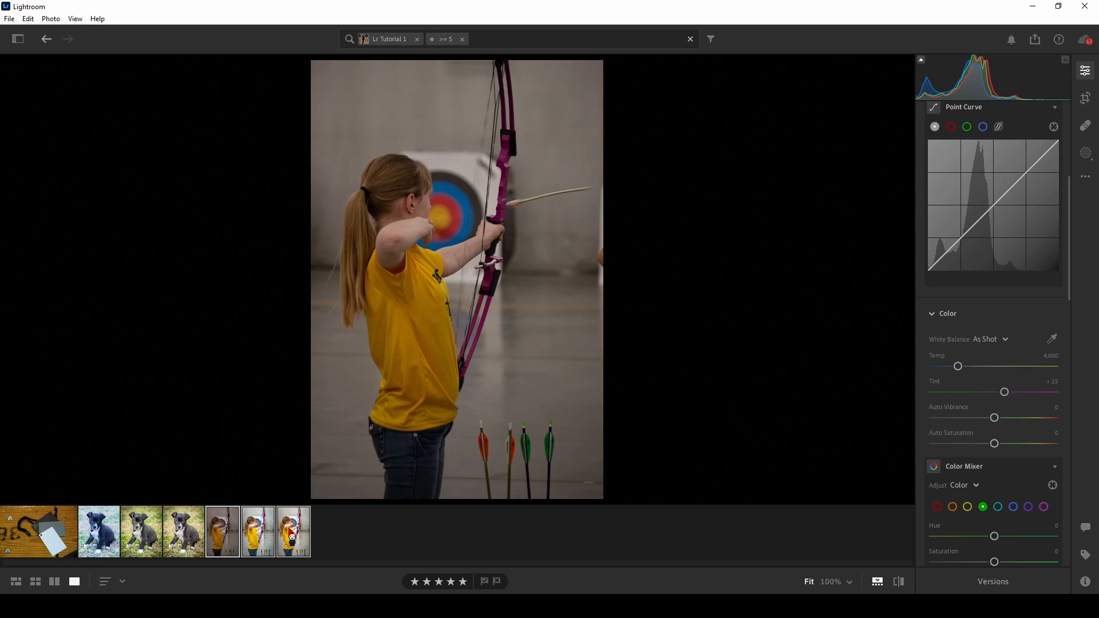
key("ctrl+v")
- Compare the calibration card photo with each of the three archery photos
left_click(71, 538)
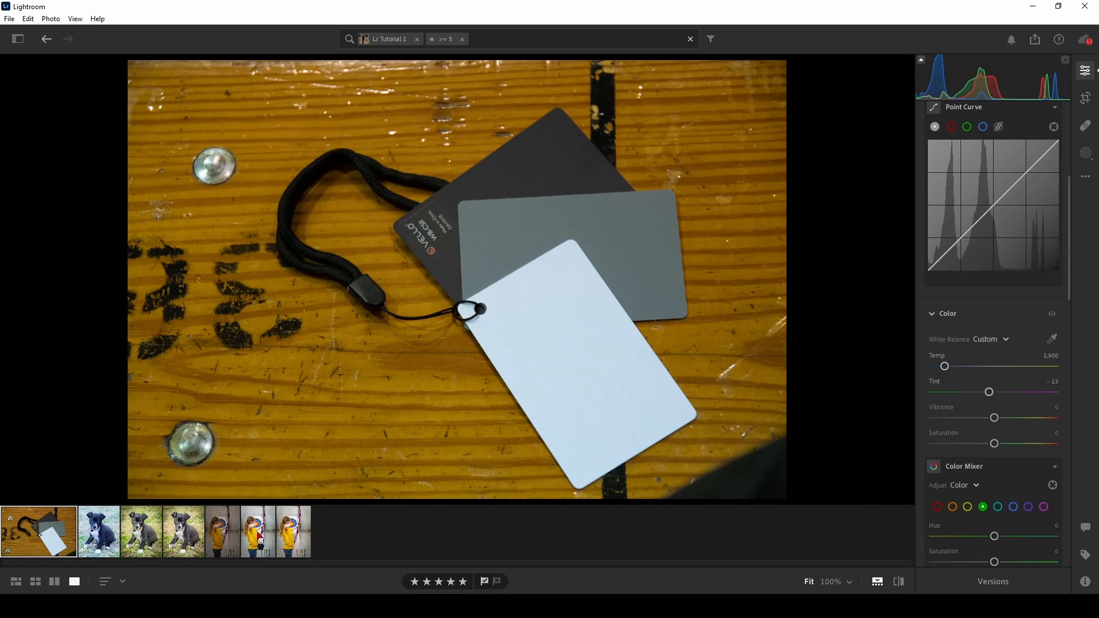
left_click(225, 540)
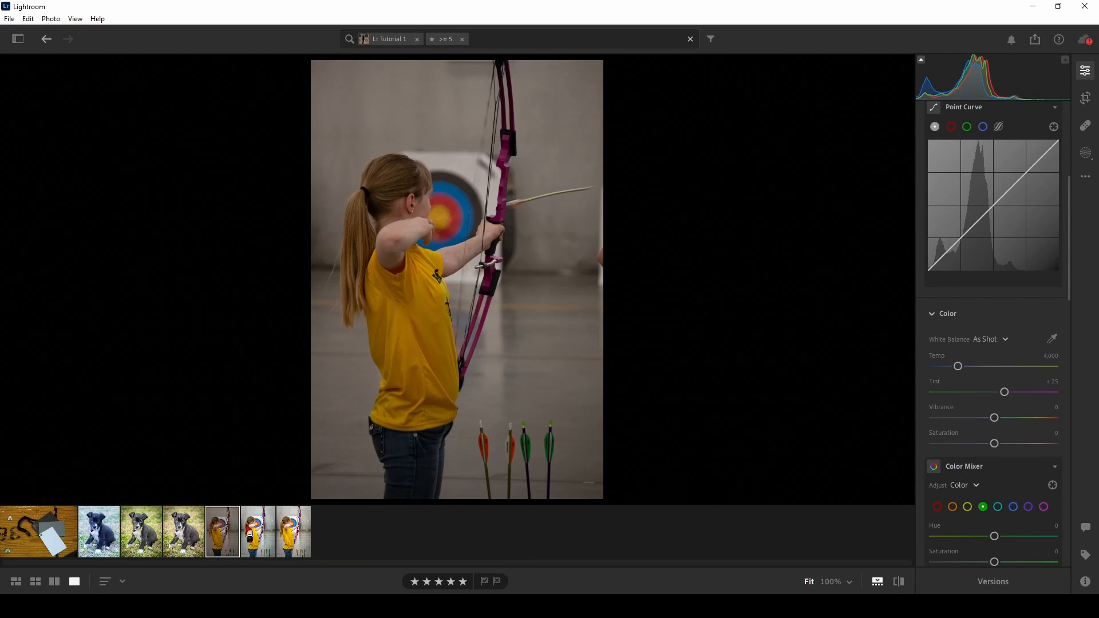
left_click(246, 537)
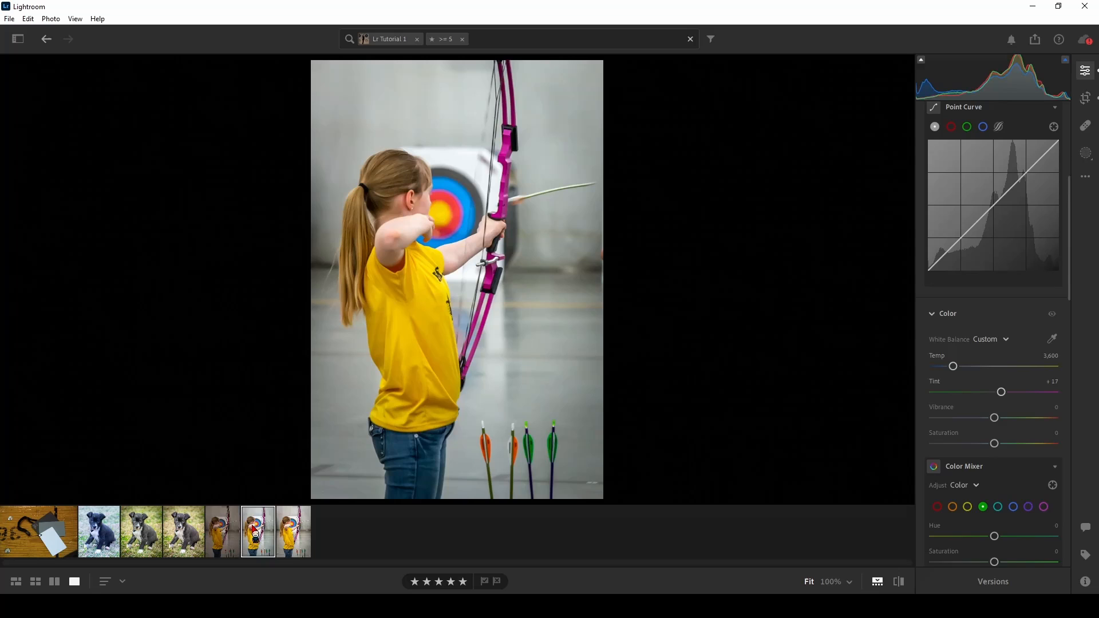
left_click(286, 530)
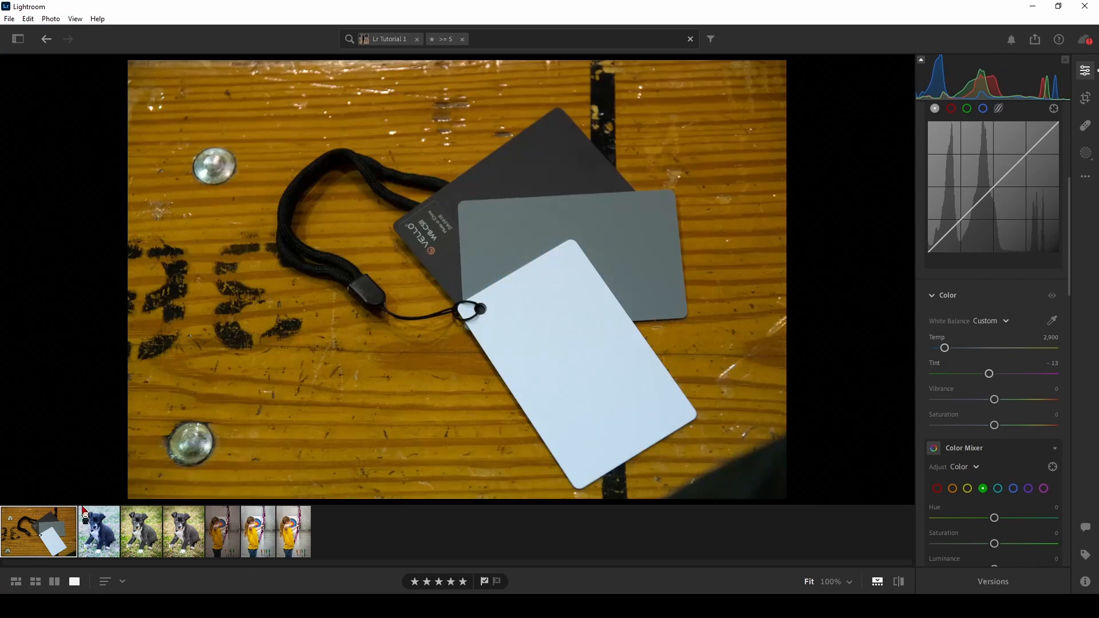
- Review the white balance of the calibration card photo and the three puppy photos, ending on the Fluorescent version
left_click(56, 532)
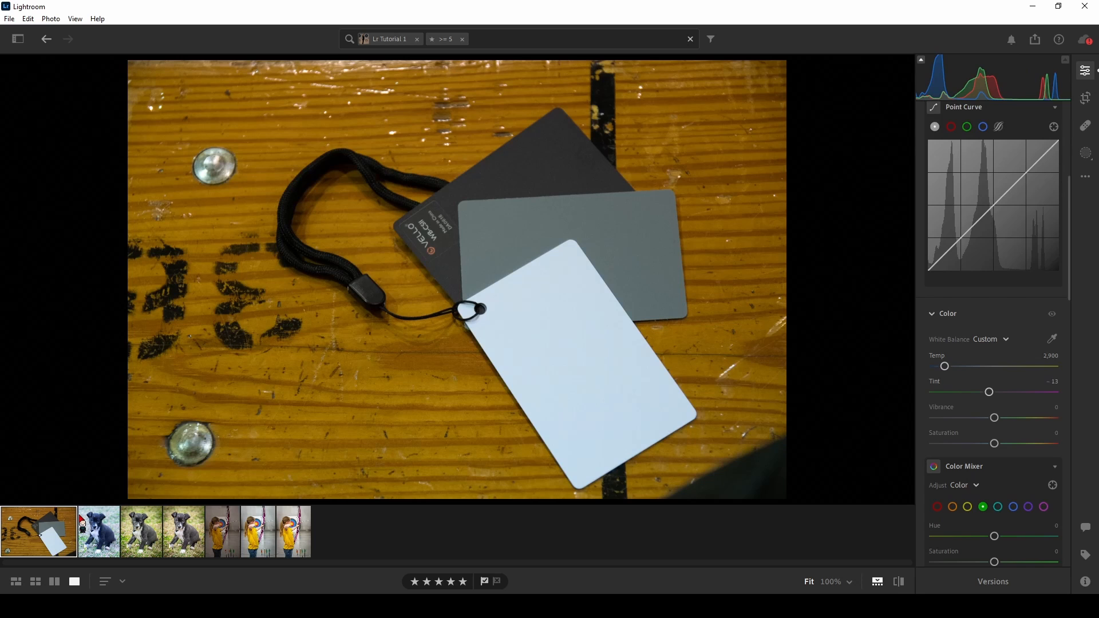
left_click(99, 538)
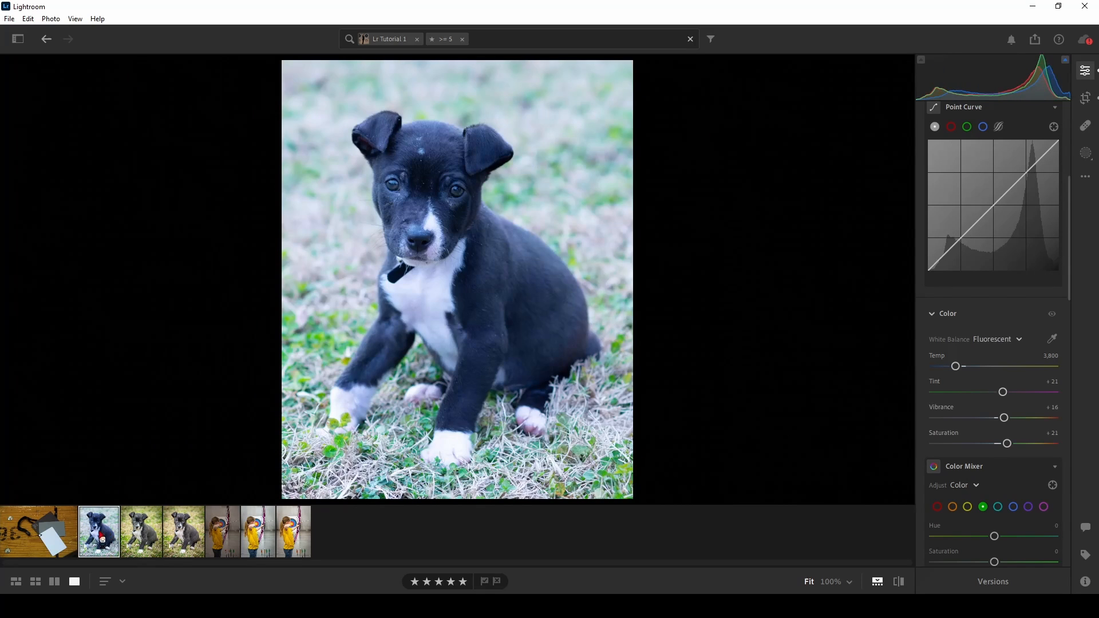
left_click(179, 539)
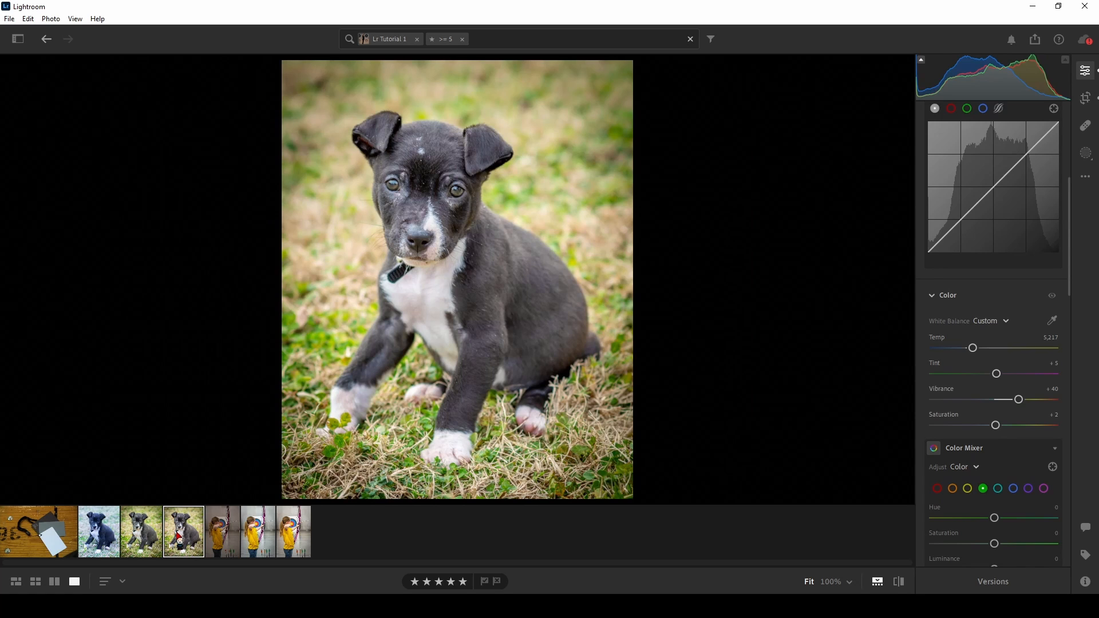
left_click(134, 547)
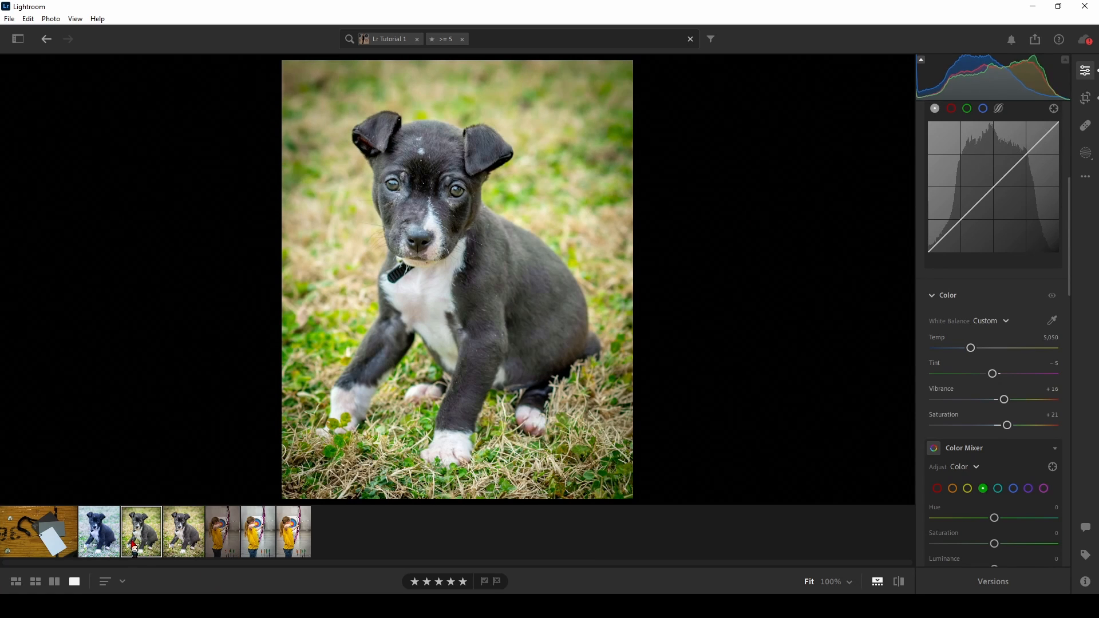
left_click(107, 539)
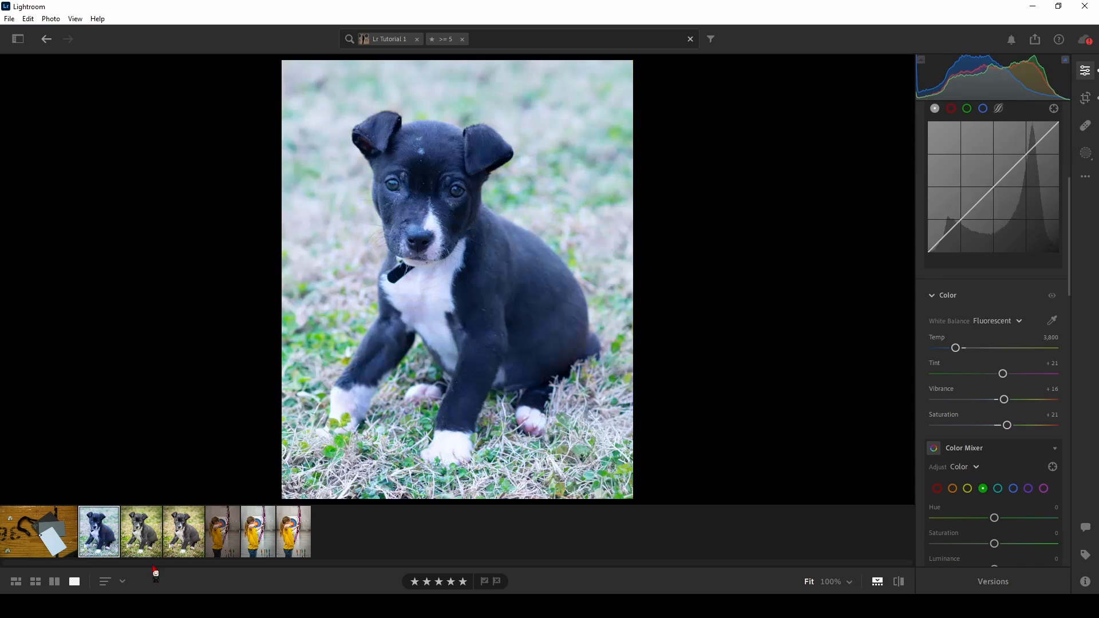
key("backslash")
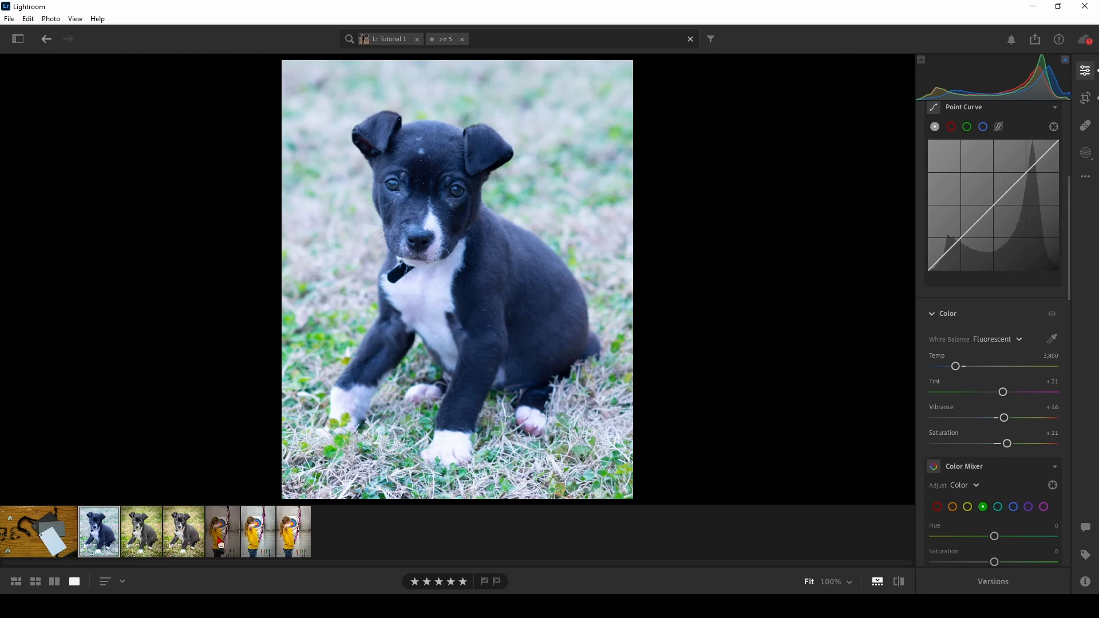
- Remove the five-star rating filter from the album and view the uncropped puppy photo and its black-and-white versions
left_click(290, 538)
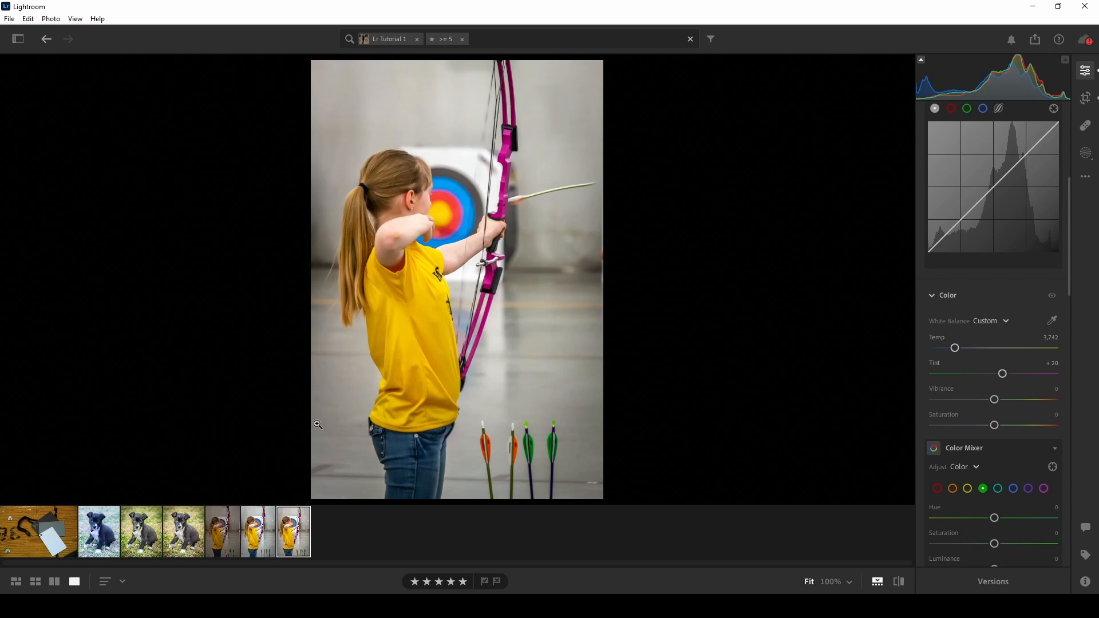
left_click(465, 39)
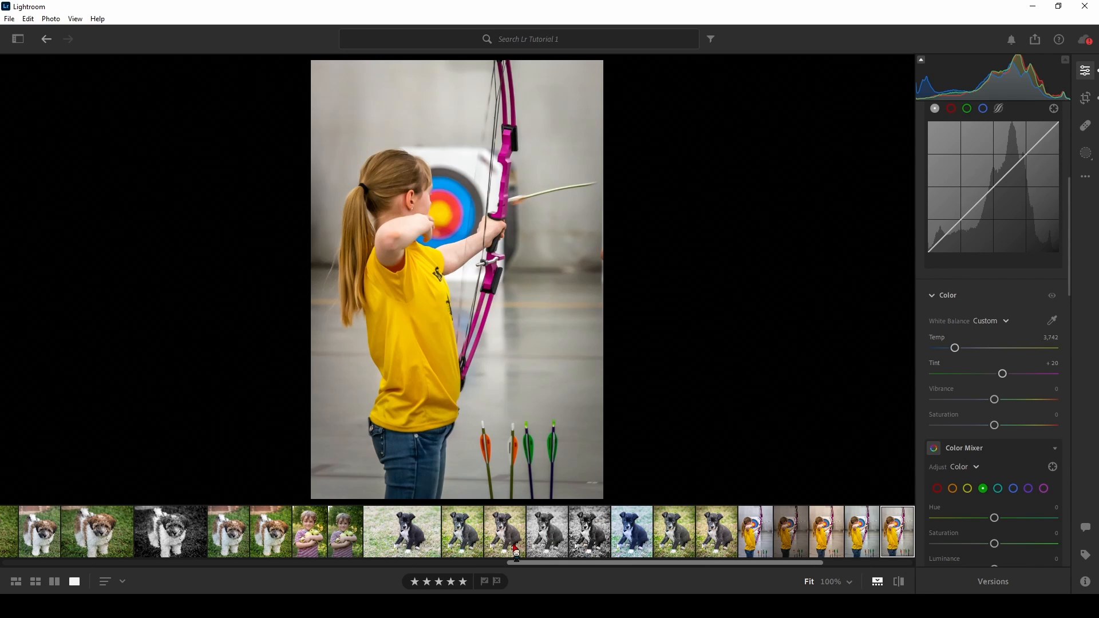
left_click(421, 538)
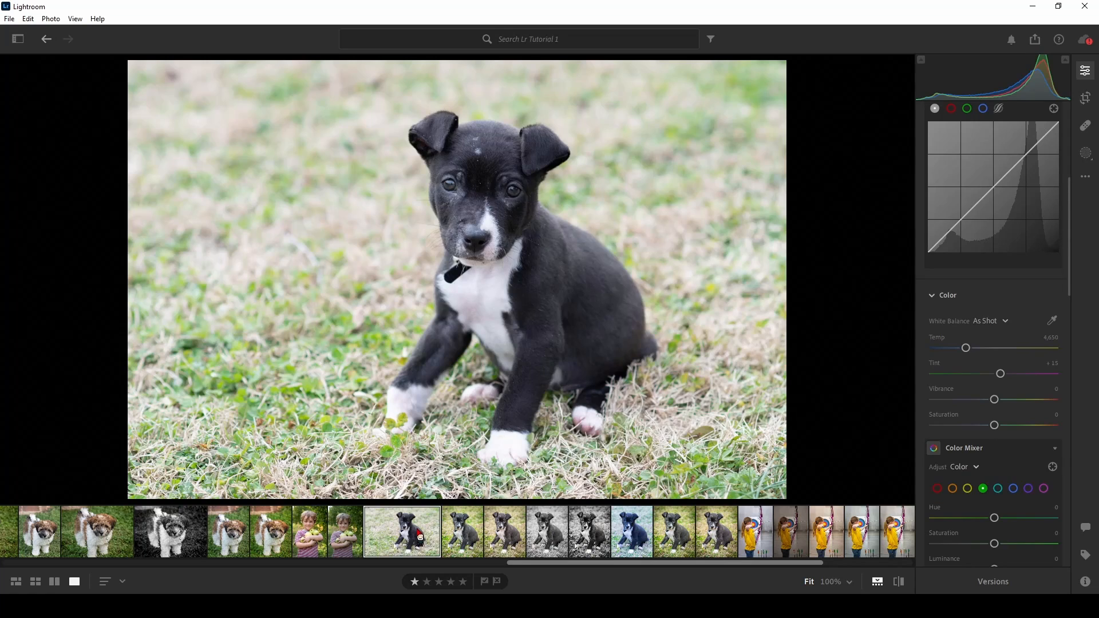
left_click(557, 543)
left_click(589, 536)
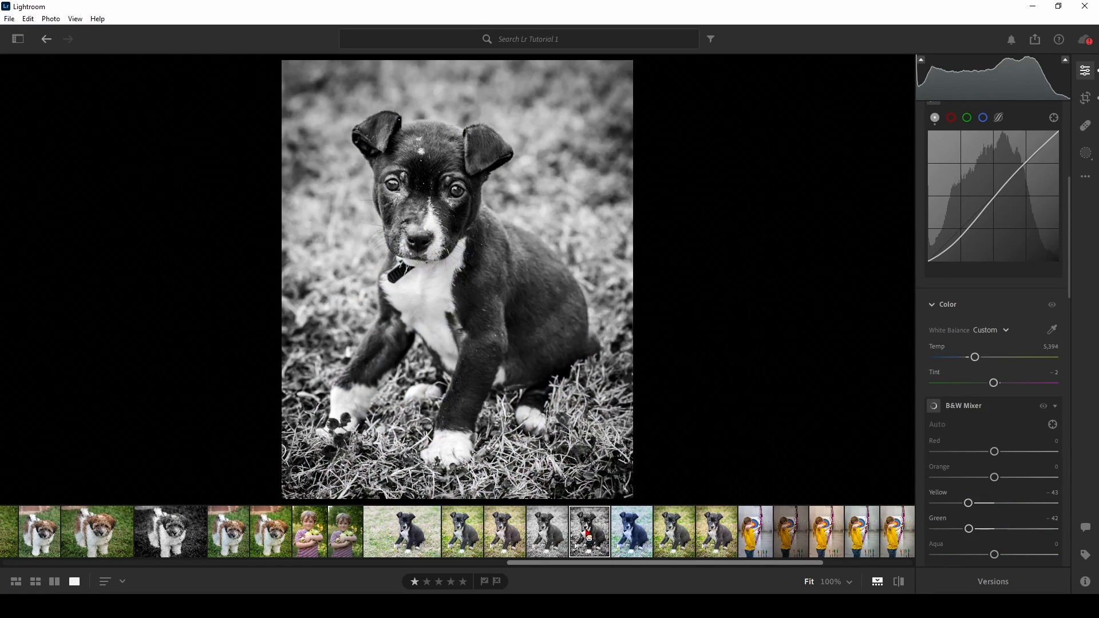